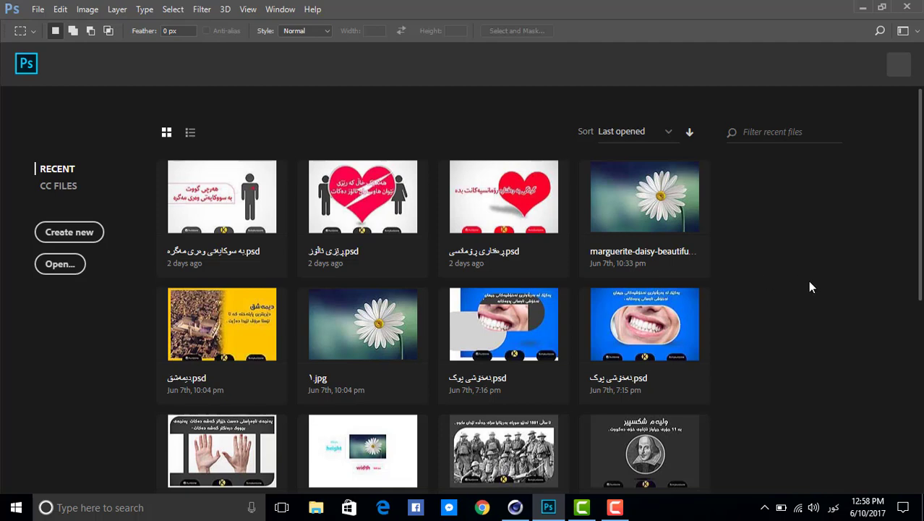
Create a new 1000 × 1000 pixel document at 300 pixels/inch in 16-bit RGB with a white background.
left_click(59, 10)
left_click(36, 22)
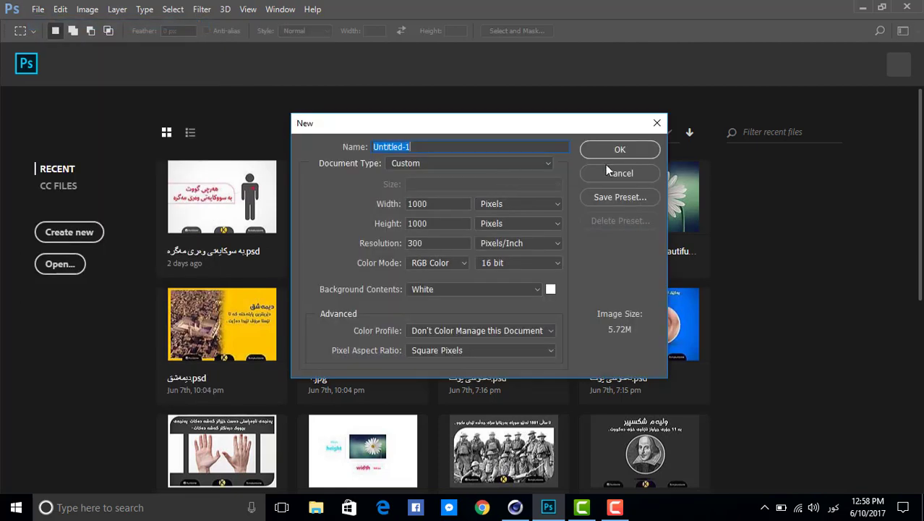
left_click(620, 151)
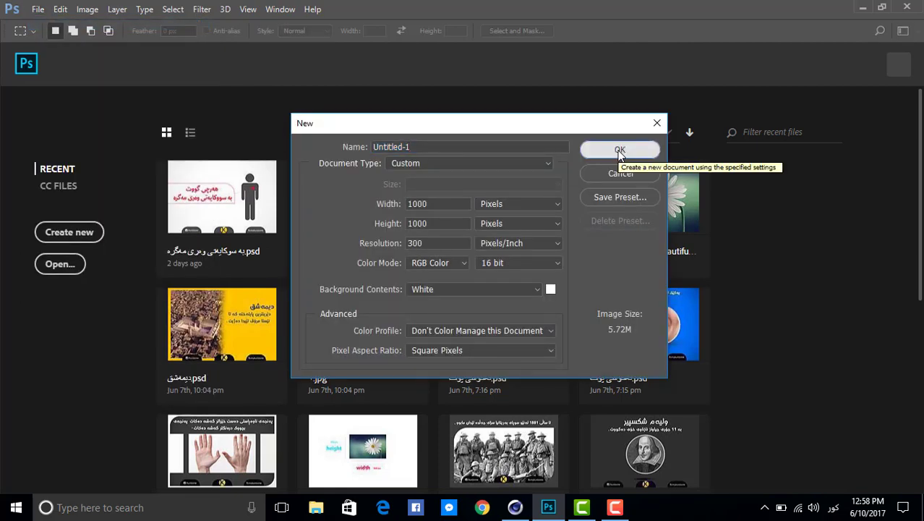
left_click(620, 152)
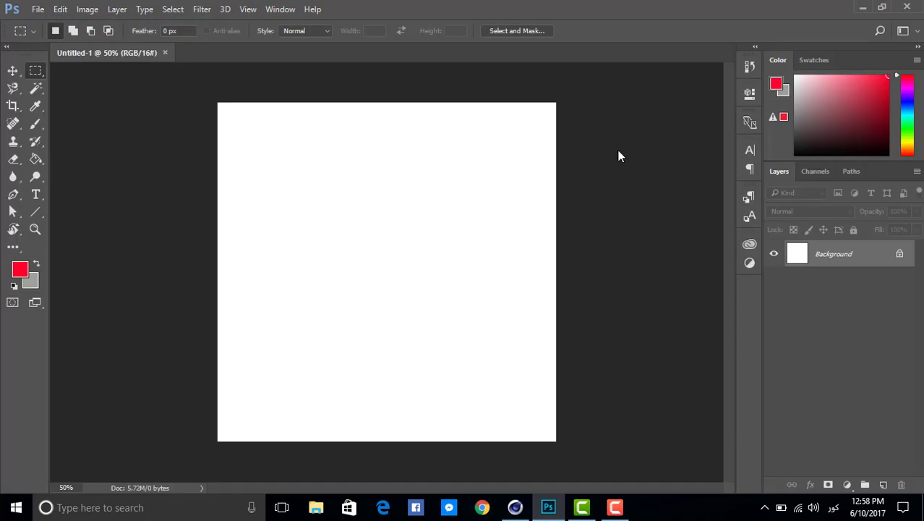
Add the horizontal text "کوردزۆن" to the canvas in Rabar_035 at 52 pt.
left_click(35, 194)
left_click(396, 264)
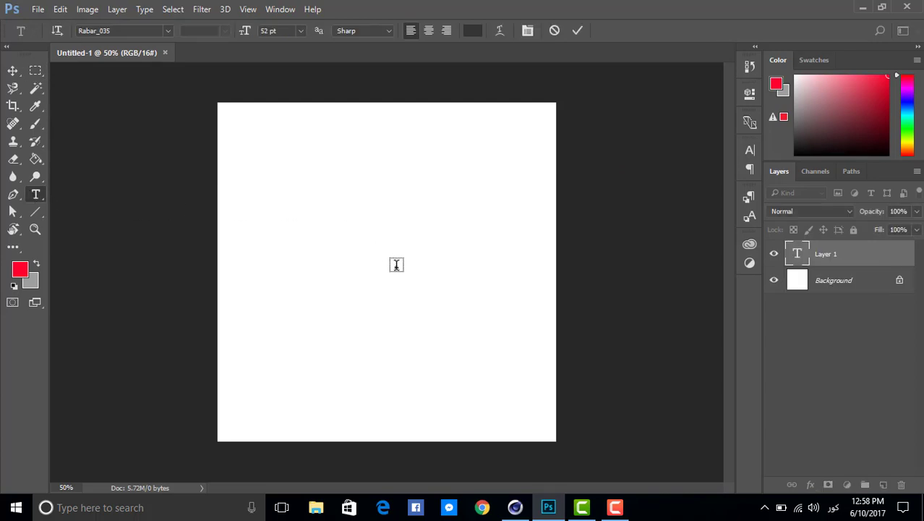
type("ک")
key("BackSpace")
type("کوردزۆم")
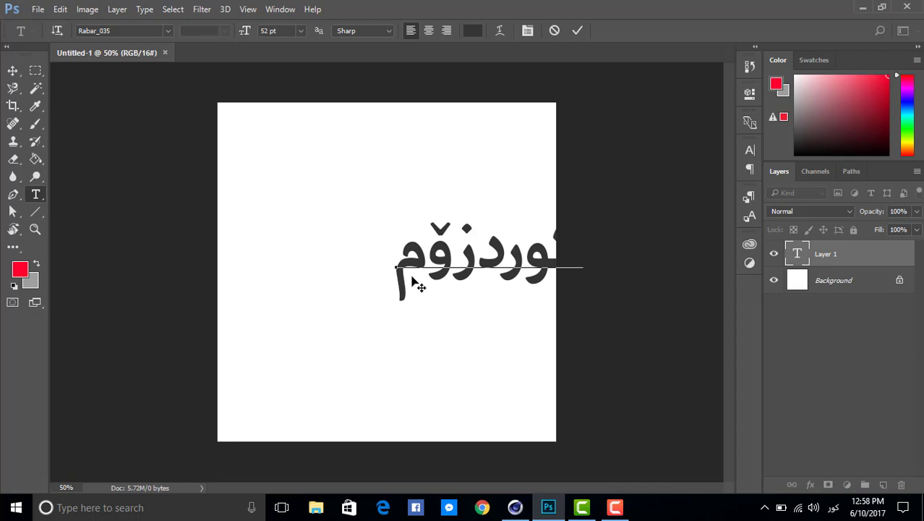
key("BackSpace")
type("ب")
key("BackSpace")
type("ن")
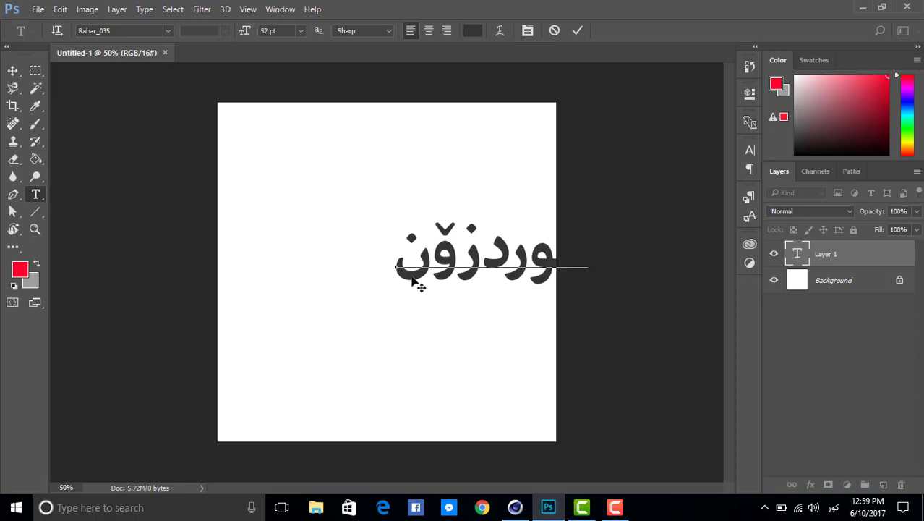
key("ctrl+Return")
Move the text so it sits fully inside the canvas, near its centre.
key("v")
left_click_drag(480, 258, 386, 264)
key("ctrl+plus")
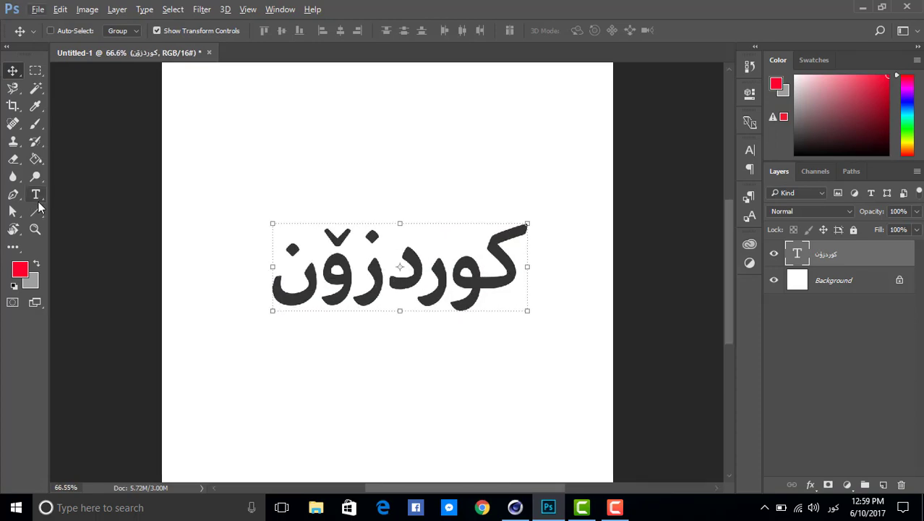
Select the whole word in the text layer and apply the Rabar_035 font to it.
left_click(38, 200)
double_click(398, 258)
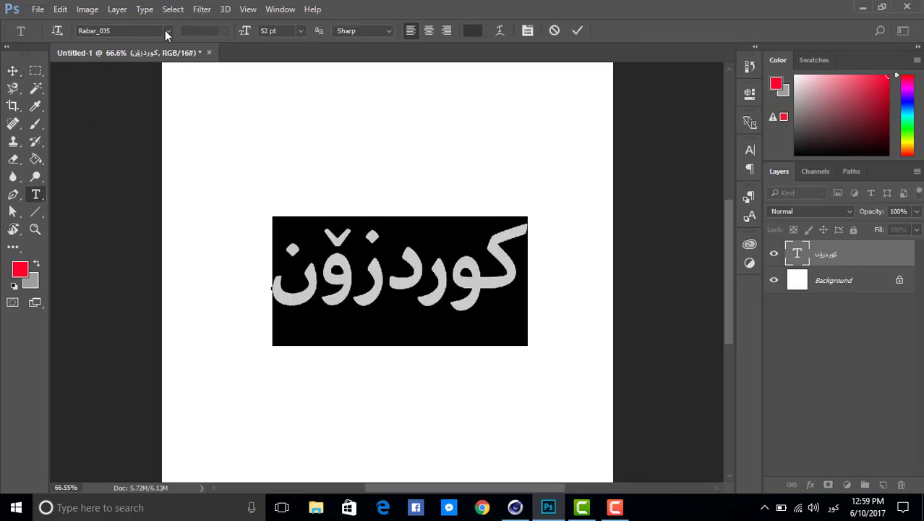
left_click(166, 30)
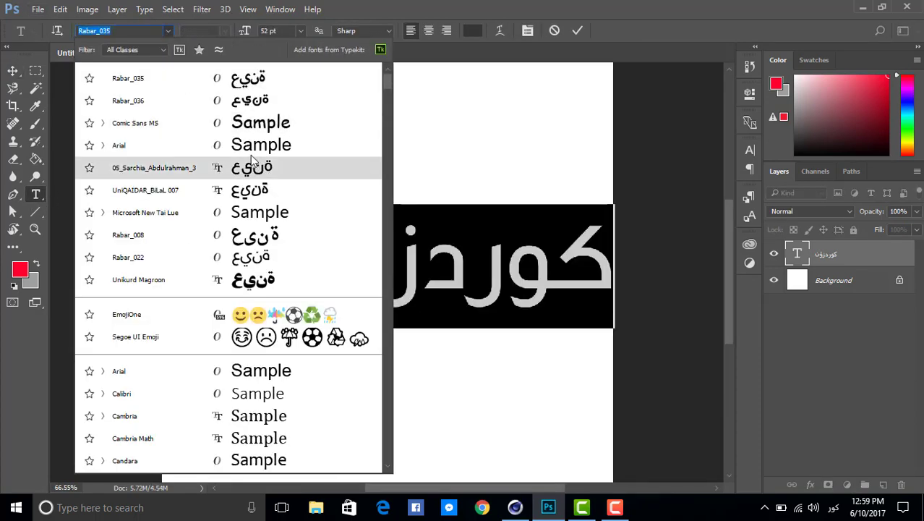
left_click(242, 78)
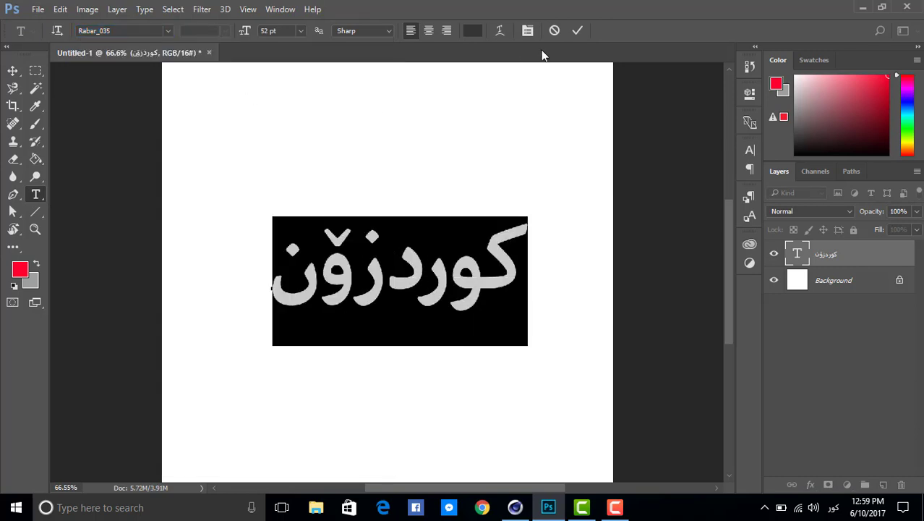
key("ctrl+Return")
Load the outline of the text layer "کوردزۆن" as a selection.
scroll(367, 264, "up", 2, "alt")
scroll(367, 264, "down", 2, "alt")
scroll(367, 264, "up", 3, "alt")
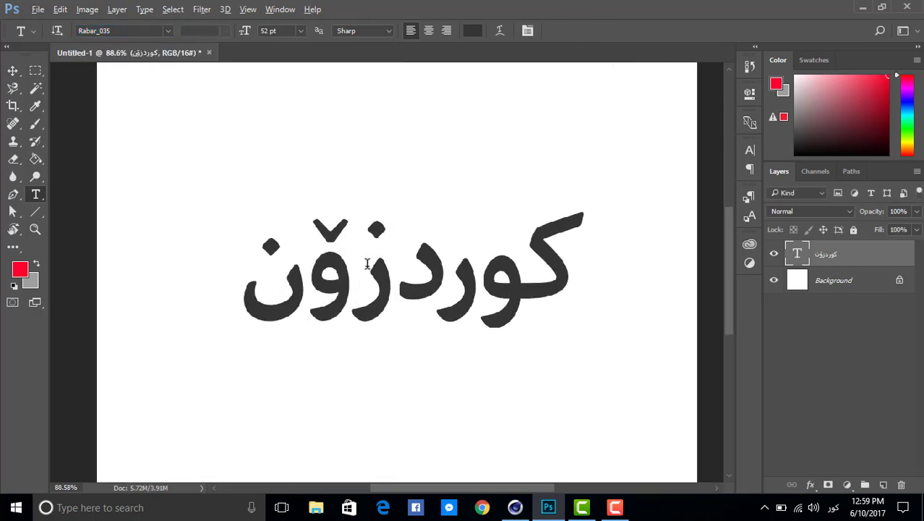
scroll(367, 264, "down", 3, "alt")
scroll(367, 264, "up", 1, "alt")
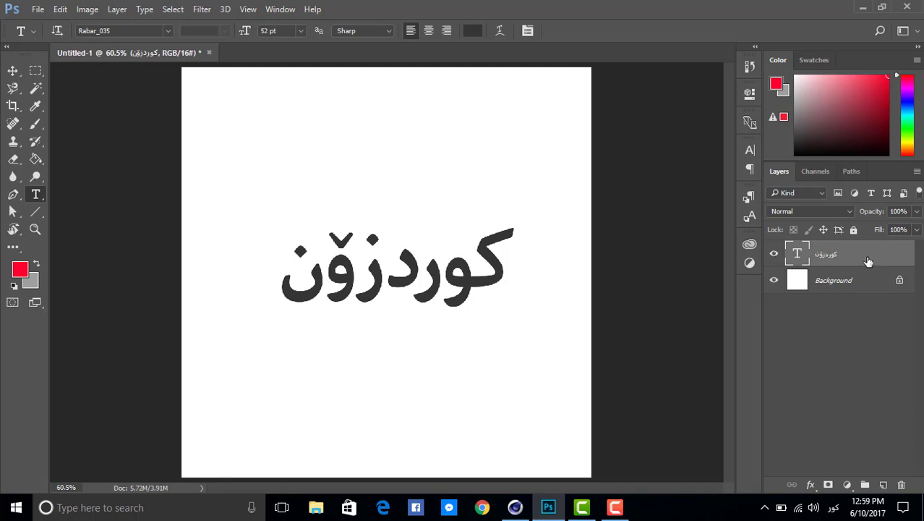
left_click(827, 329)
left_click(837, 256)
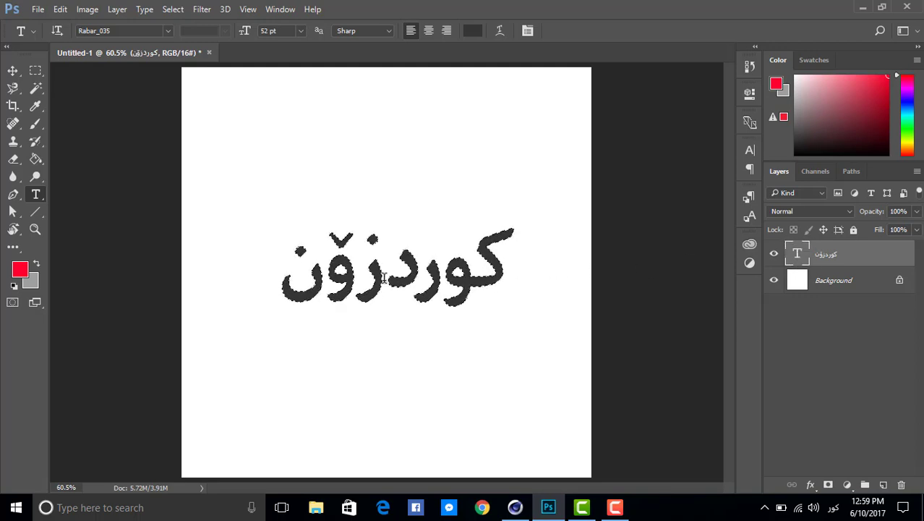
Convert the text-shaped selection into a work path with a tolerance of 2.0 pixels.
scroll(385, 277, "up", 8, "alt")
scroll(455, 272, "down", 3, "alt")
scroll(339, 257, "up", 2, "alt")
scroll(326, 264, "down", 2, "alt")
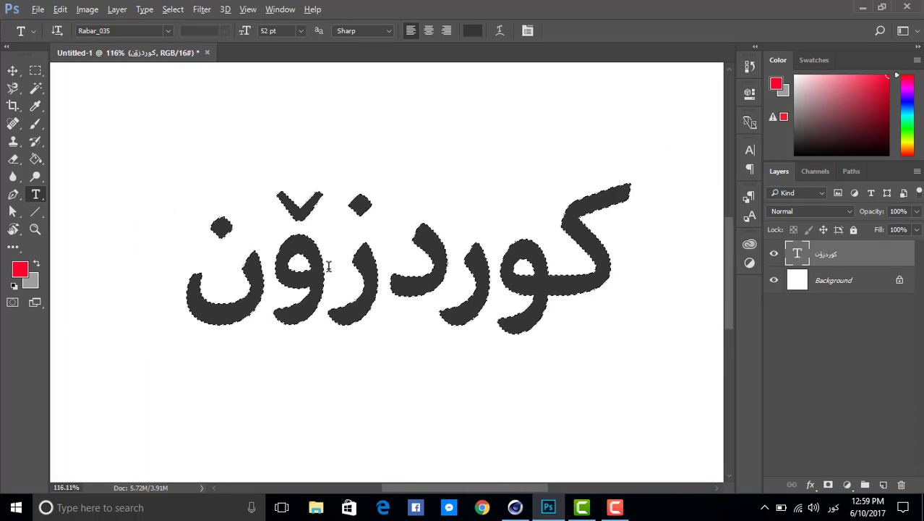
scroll(340, 274, "up", 2, "alt")
scroll(341, 279, "down", 1, "alt")
scroll(342, 278, "down", 1, "alt")
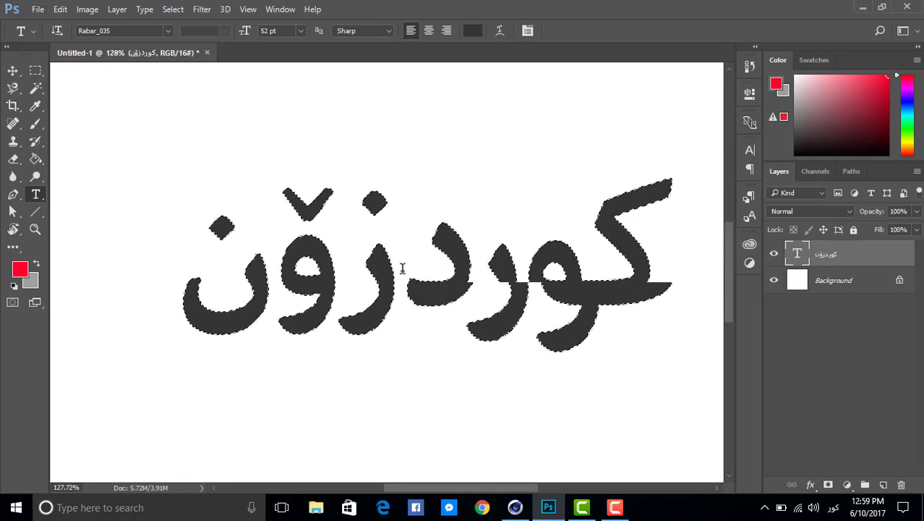
left_click(40, 71)
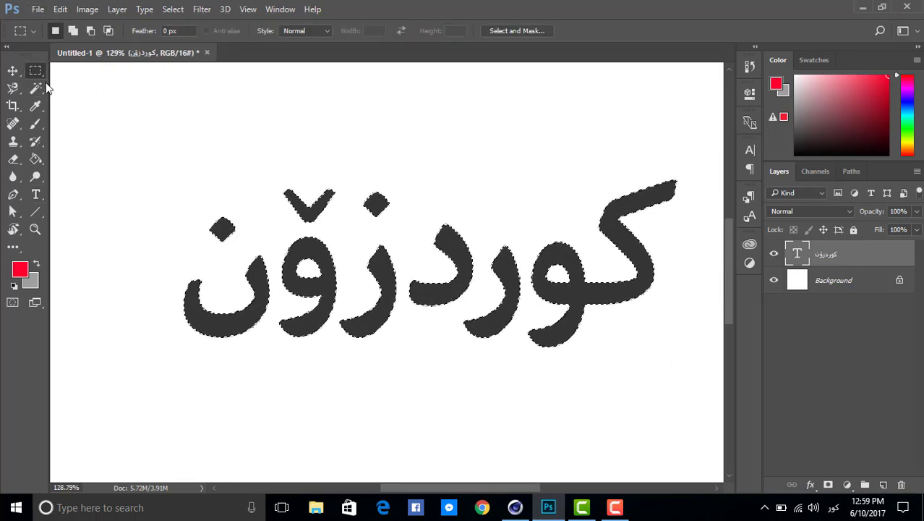
left_click(12, 87)
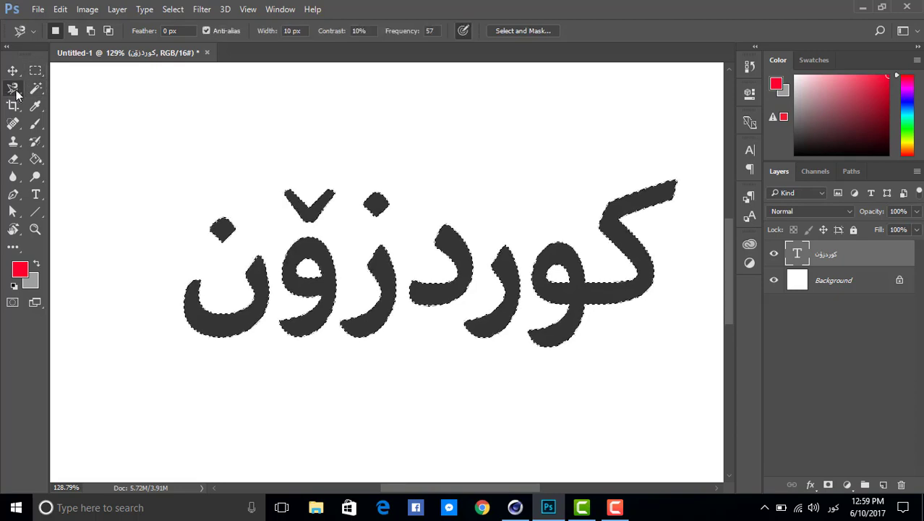
left_click(35, 88)
left_click(34, 71)
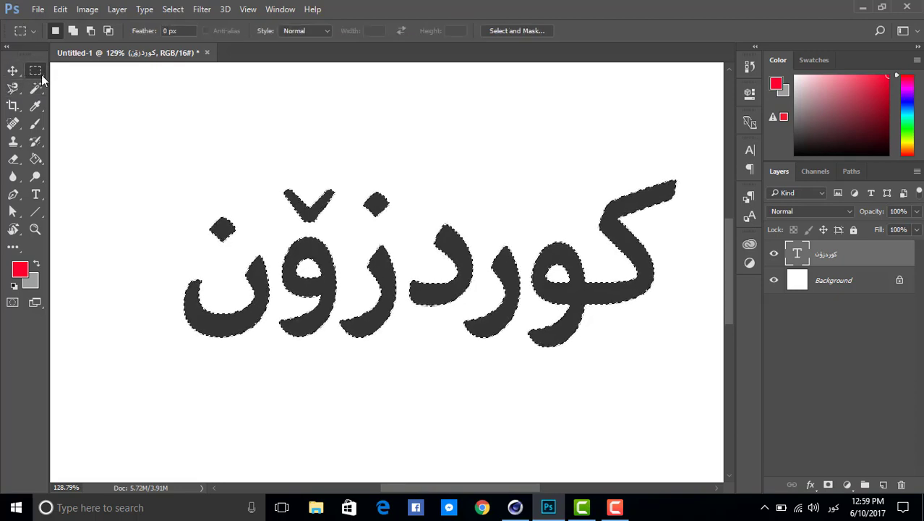
right_click(466, 288)
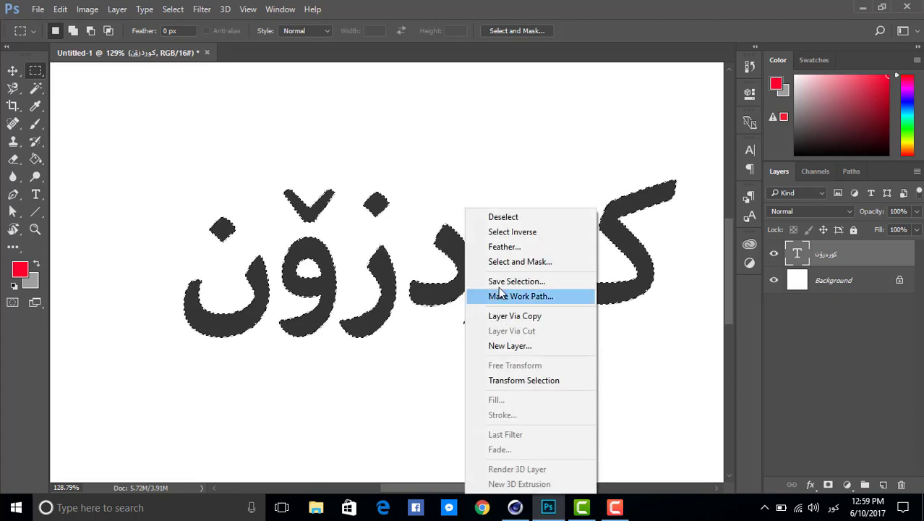
left_click(547, 298)
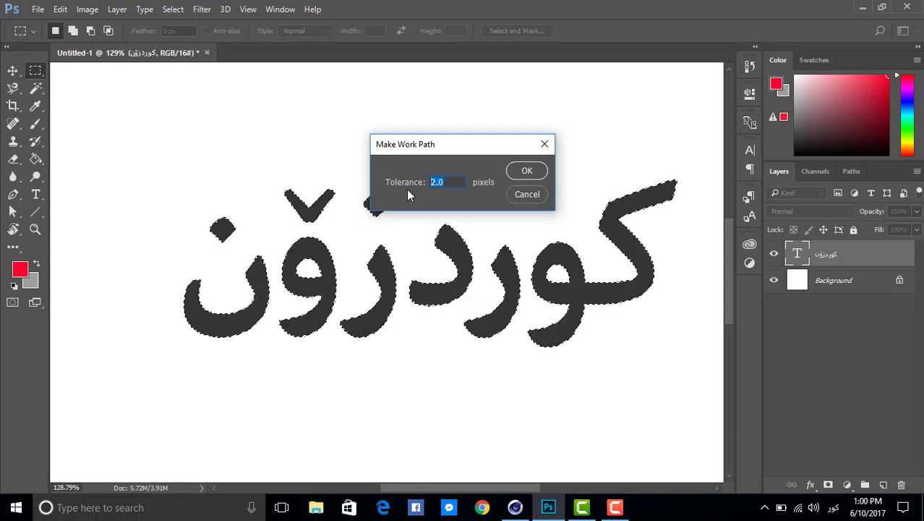
left_click(448, 186)
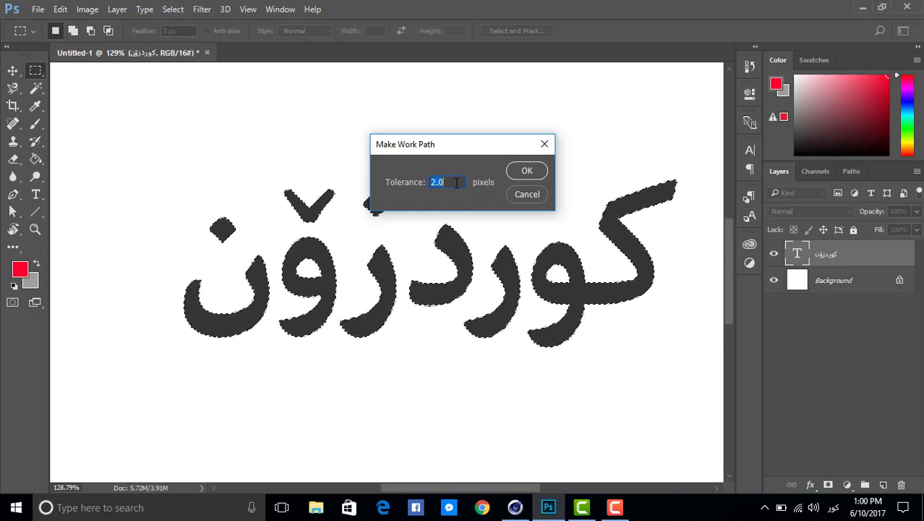
left_click(526, 174)
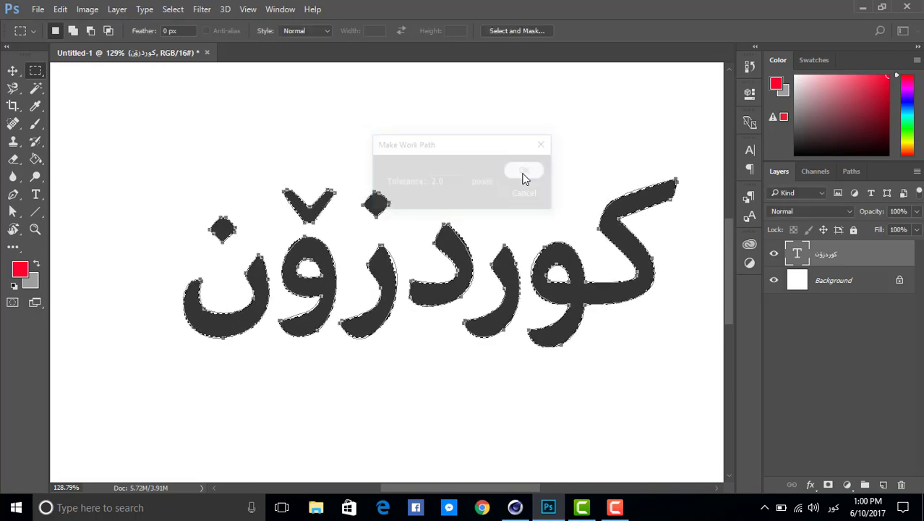
Start a Paths to Illustrator export with Work Path as the path to export.
scroll(393, 267, "down", 5, "alt")
scroll(374, 294, "up", 7, "alt")
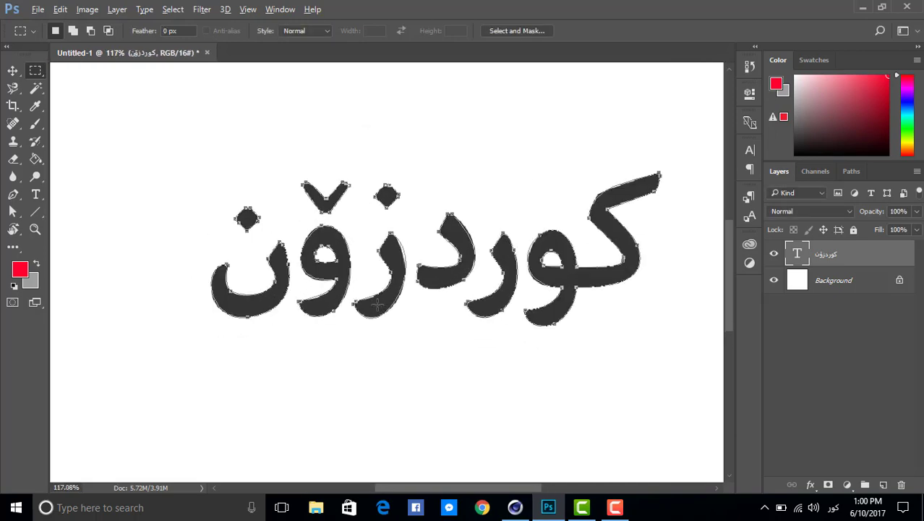
scroll(377, 304, "down", 3, "alt")
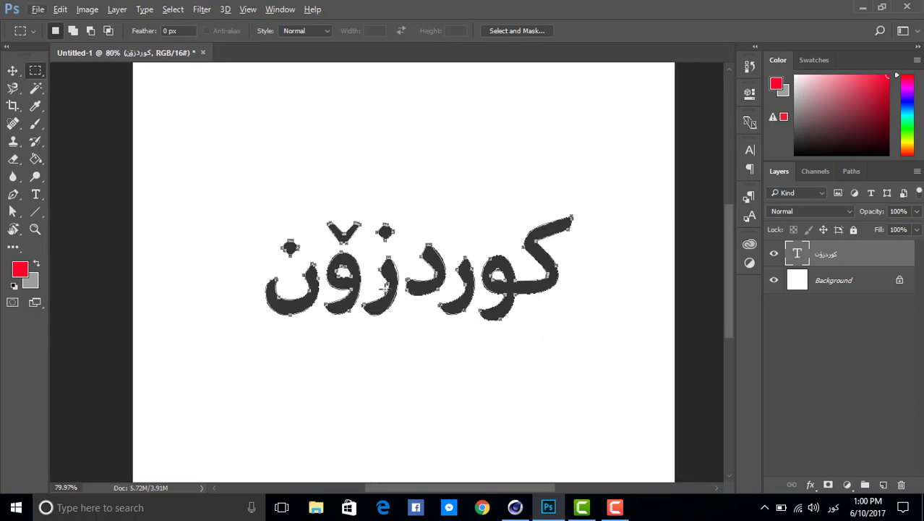
scroll(396, 270, "up", 2, "alt")
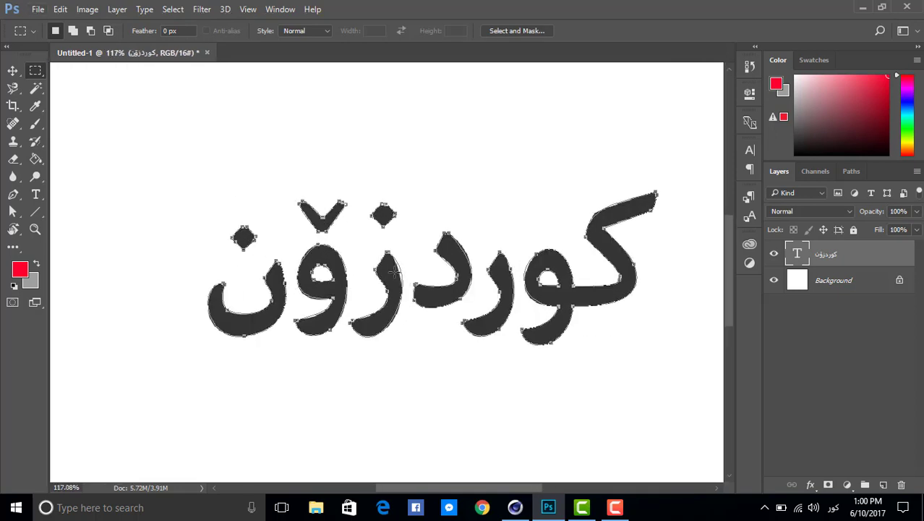
scroll(394, 271, "up", 1, "alt")
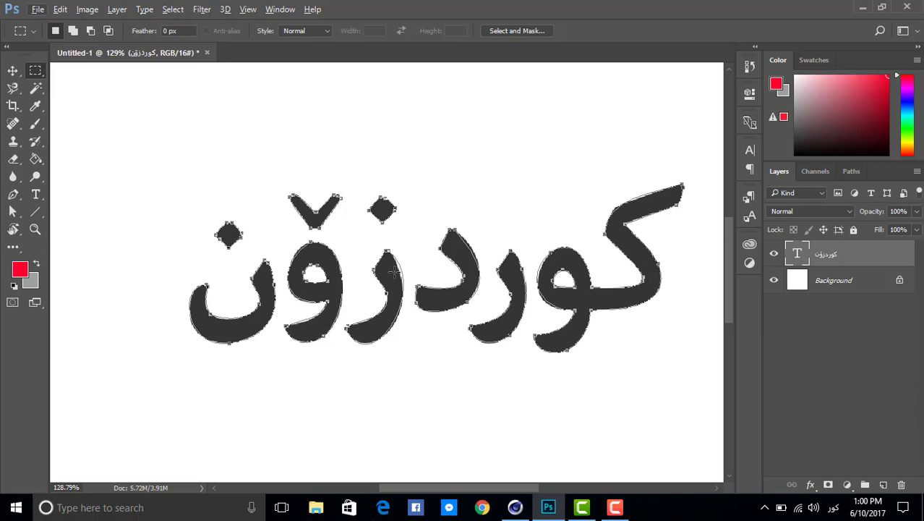
left_click(35, 9)
mouse_move(72, 205)
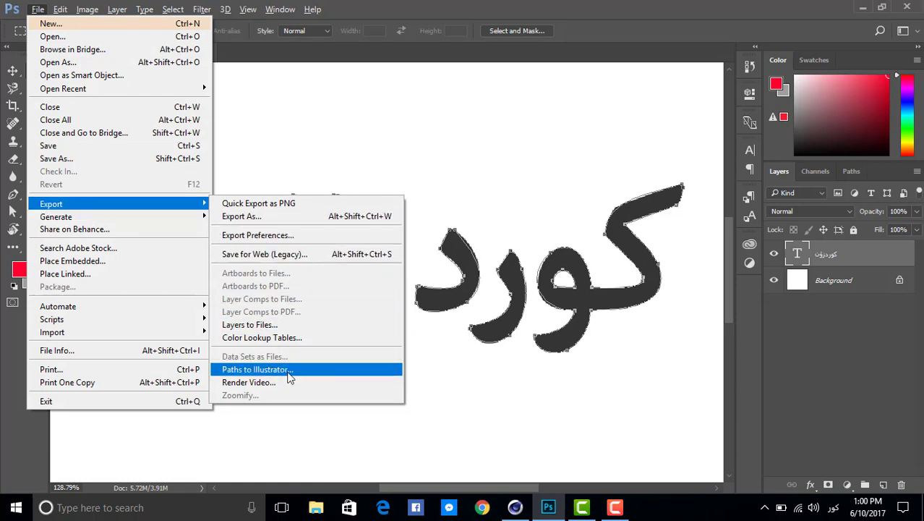
left_click(312, 372)
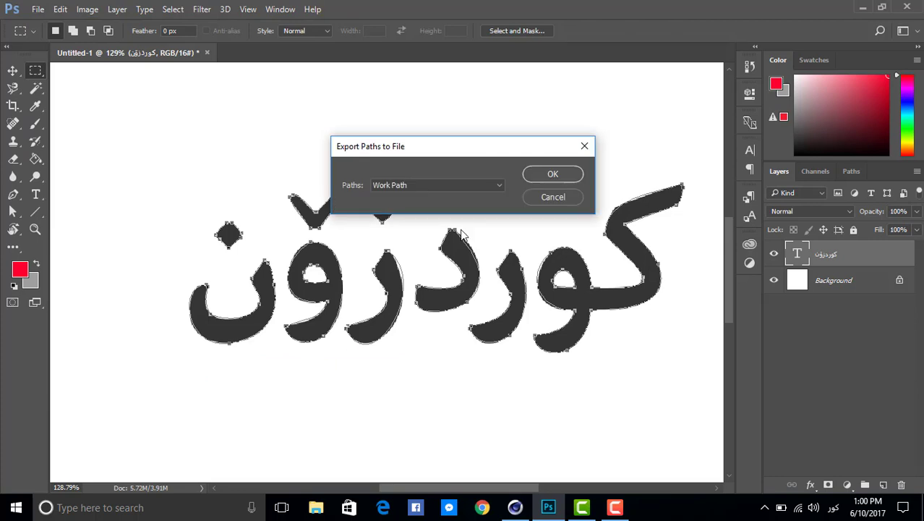
left_click(448, 186)
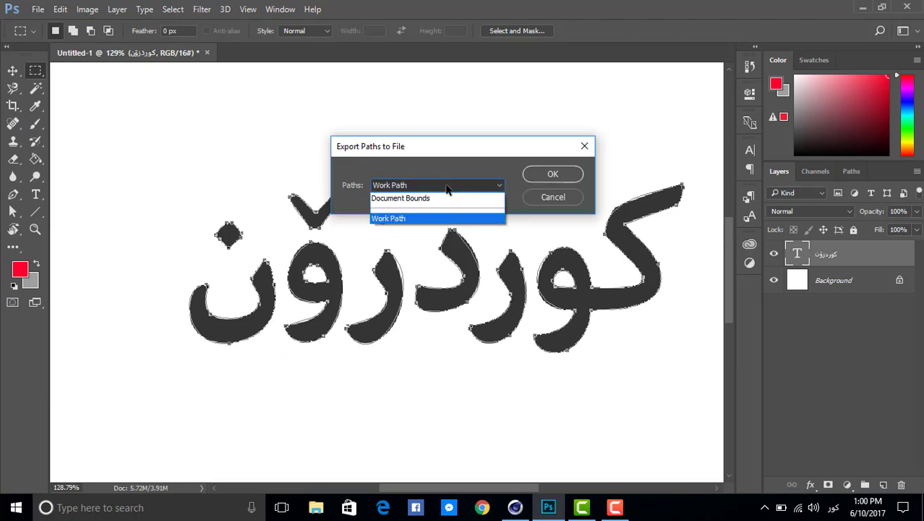
left_click(446, 187)
left_click(548, 176)
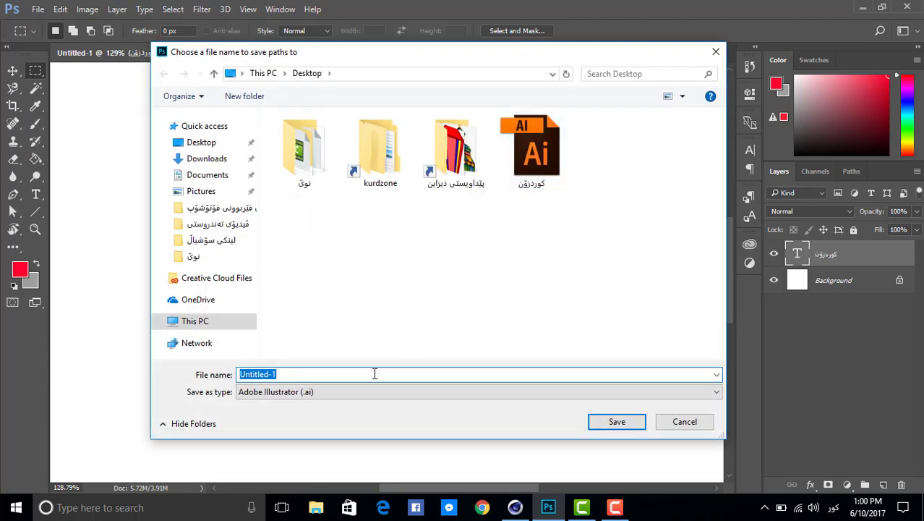
Save the exported path to the Desktop as the Adobe Illustrator file "کوردزۆن", replacing the existing file.
left_click_drag(374, 374, 181, 375)
type("کور")
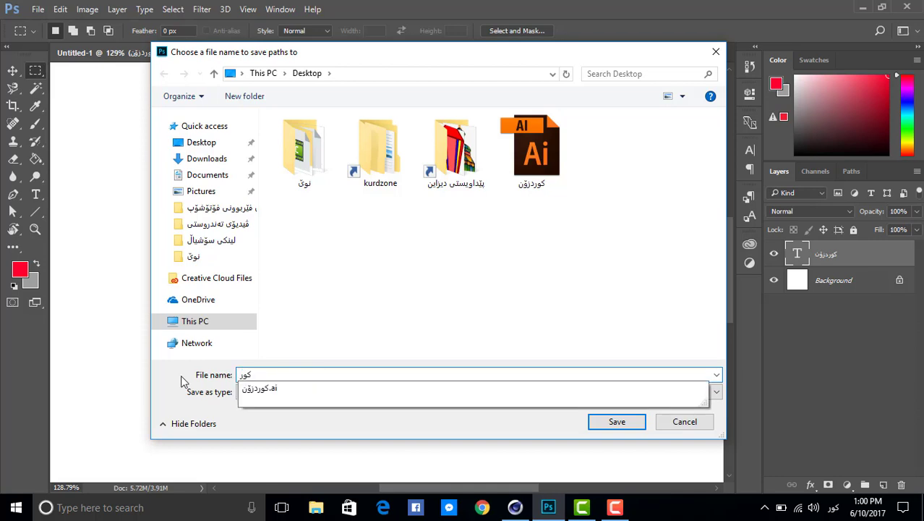
type("دزۆ")
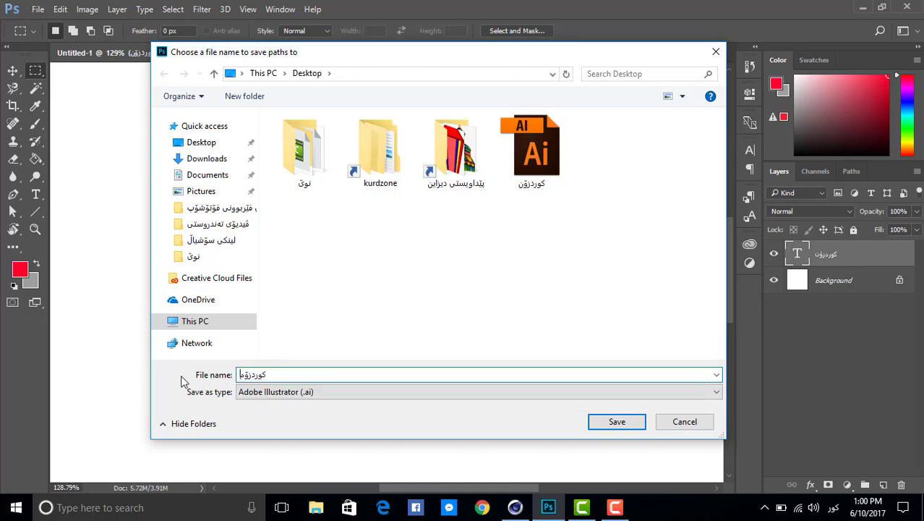
type("ن")
key("Return")
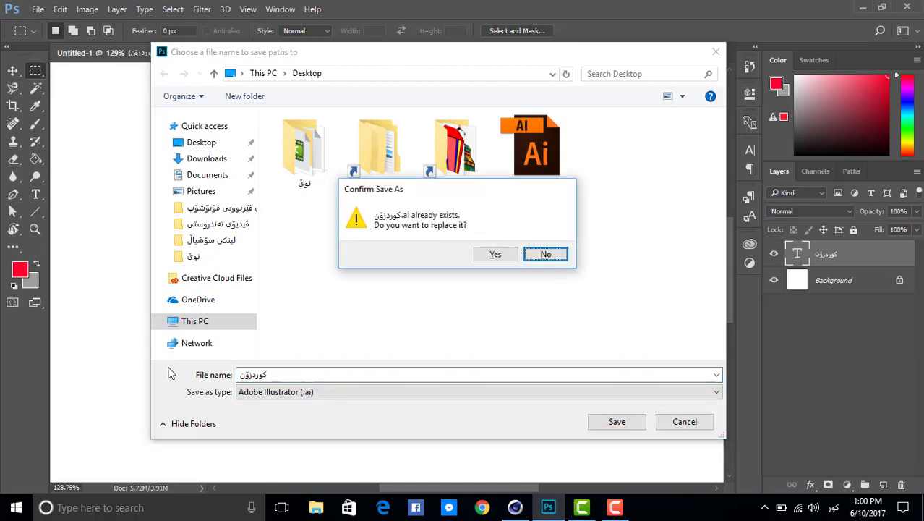
left_click(498, 255)
key("ctrl+0")
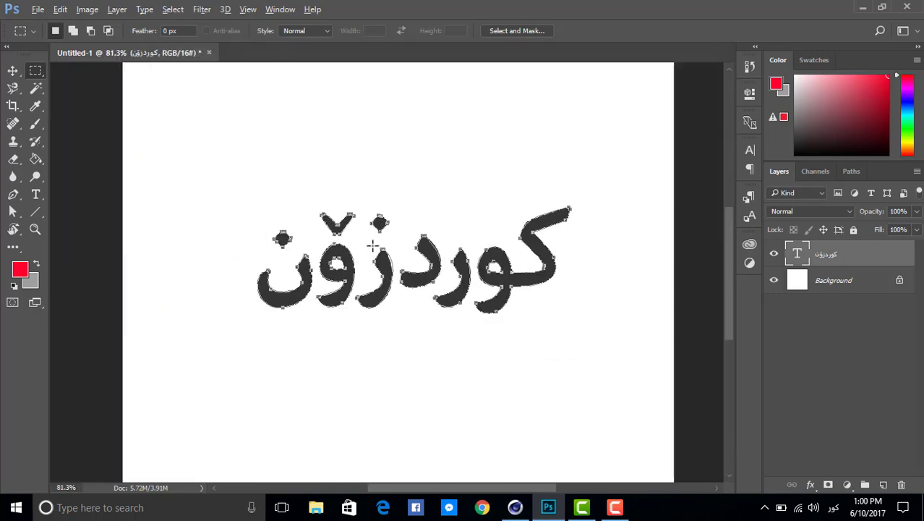
scroll(373, 247, "up", 2, "alt")
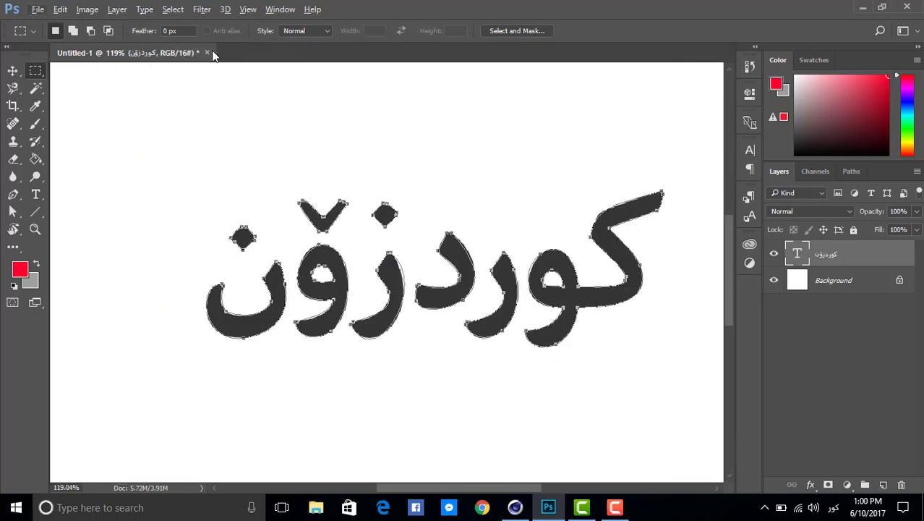
Switch to CINEMA 4D and merge the Illustrator file "کوردزۆن" from the Desktop at a scale of 1 centimeter with connected splines.
left_click(861, 11)
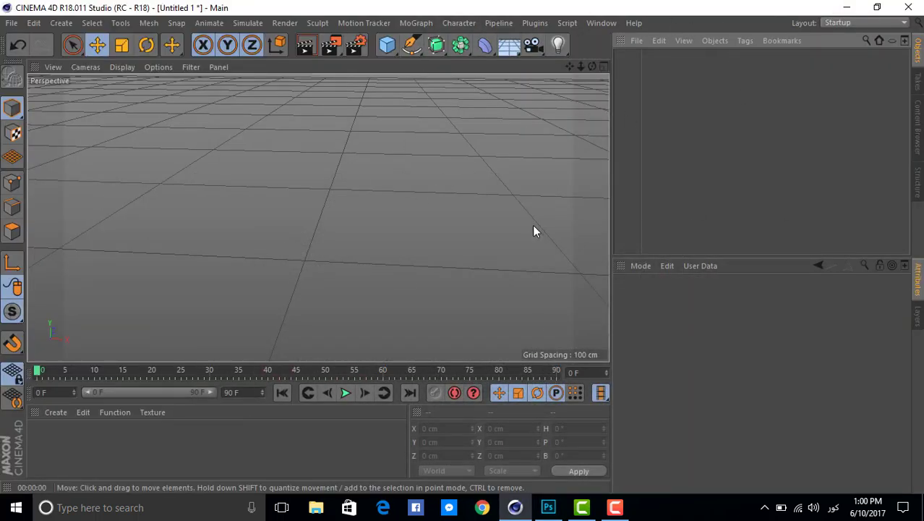
left_click(13, 23)
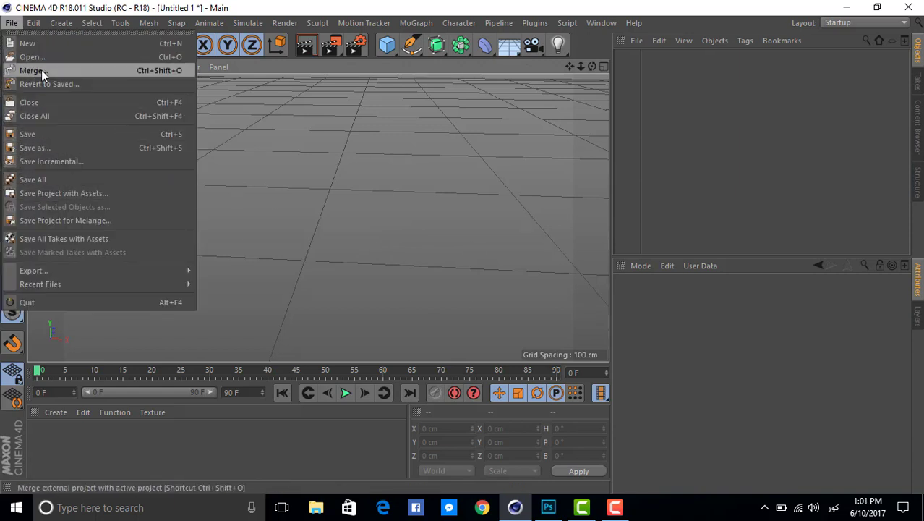
left_click(79, 70)
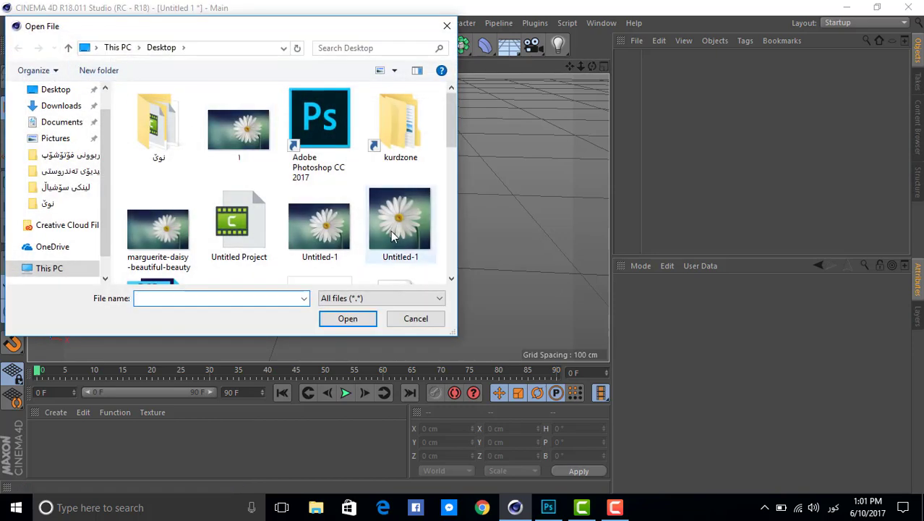
scroll(393, 235, "down", 5)
scroll(392, 235, "up", 1)
left_click(259, 130)
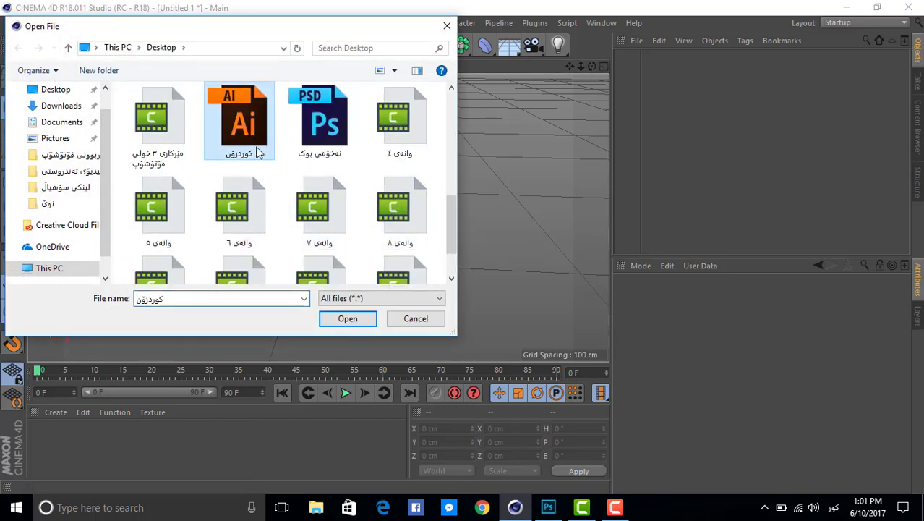
double_click(258, 129)
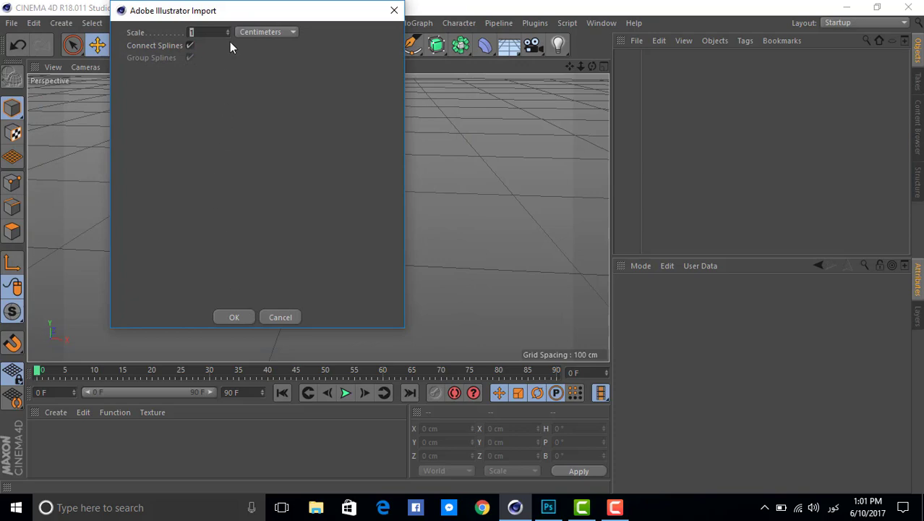
left_click(233, 318)
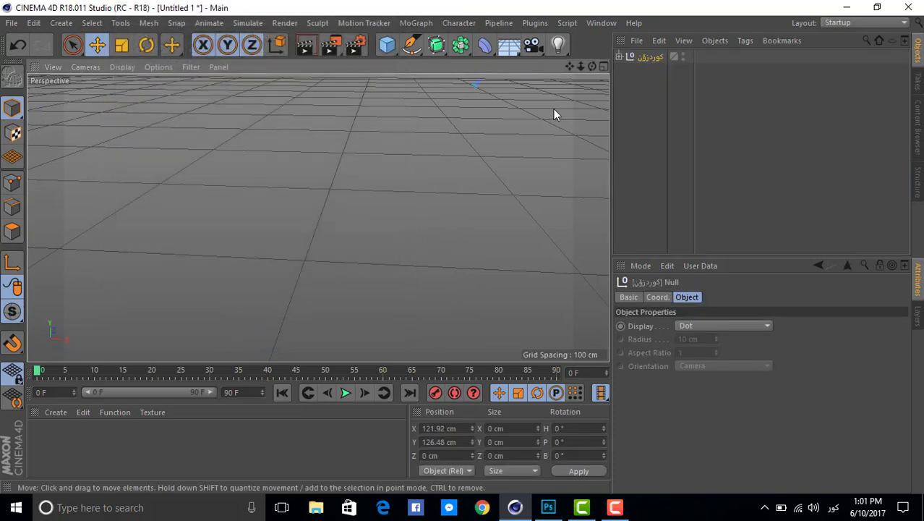
Move the imported "کوردزۆن" null near the scene origin, to about X -2.6 cm and Y 17.7 cm.
left_click_drag(579, 66, 499, 66)
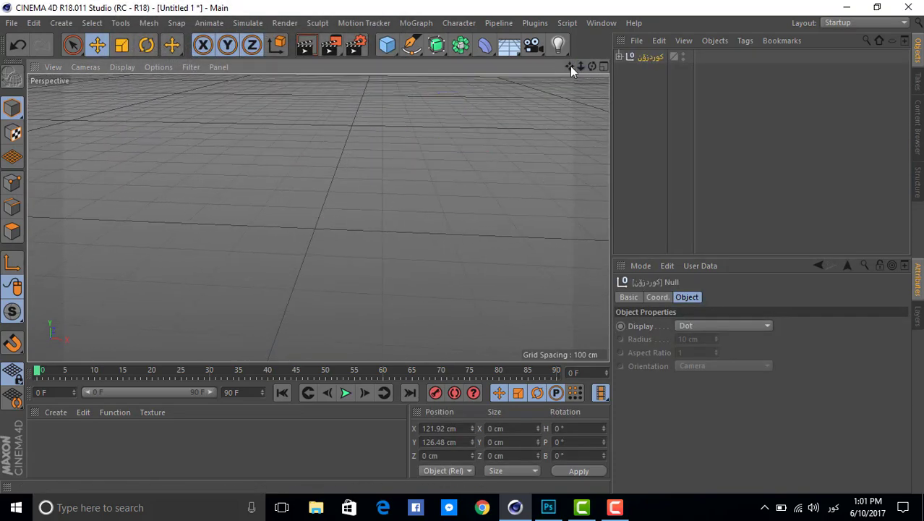
left_click_drag(404, 86, 402, 163)
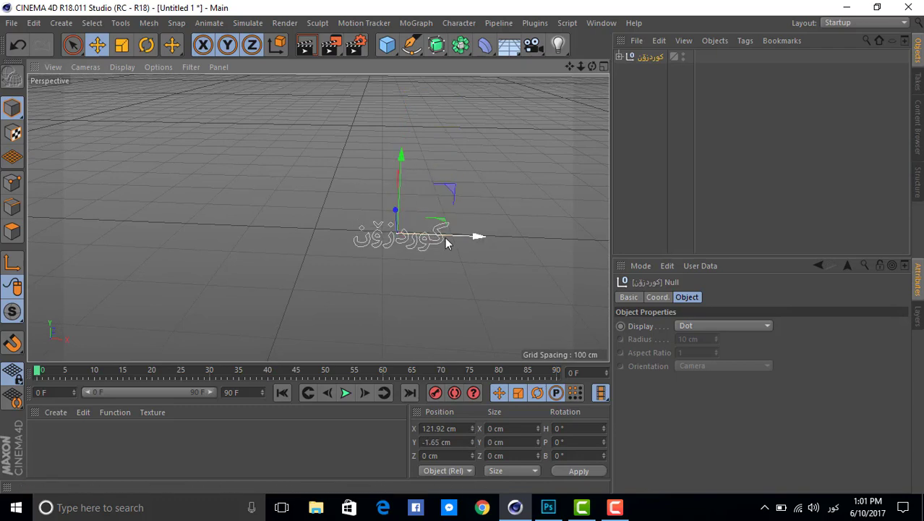
left_click_drag(448, 244, 307, 259)
scroll(306, 258, "up", 5)
left_click_drag(399, 190, 334, 192)
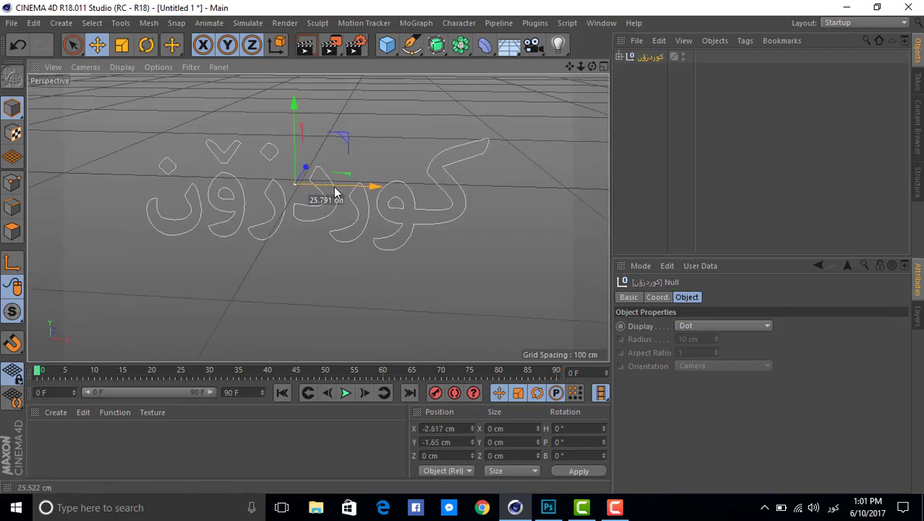
left_click_drag(592, 66, 294, 53)
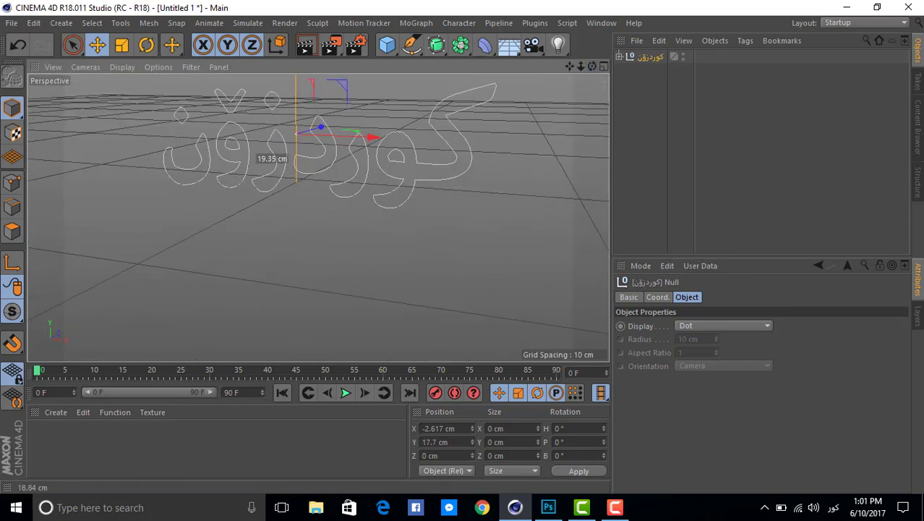
left_click_drag(580, 66, 318, 217)
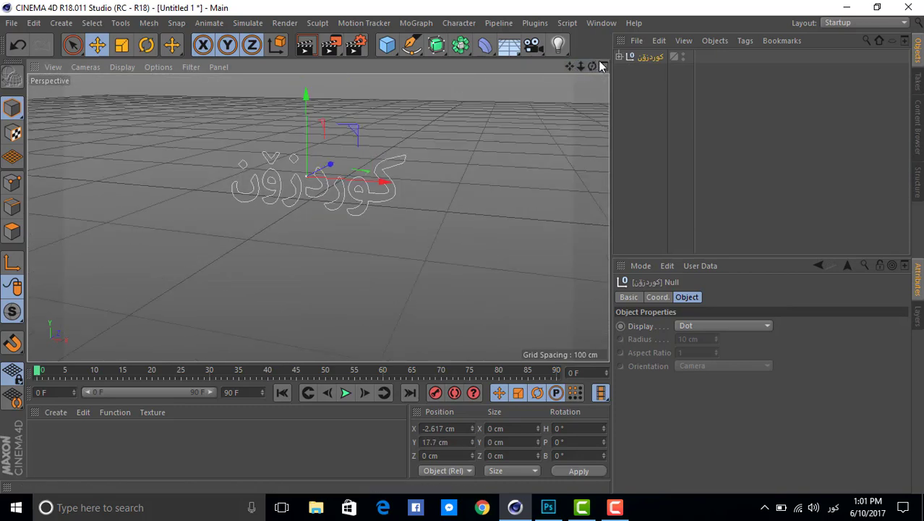
Merge all the path splines inside the "کوردزۆن" null into one spline with Connect Objects + Delete.
left_click(619, 56)
left_click_drag(695, 206, 730, 91)
left_click_drag(695, 209, 644, 62)
left_click(656, 200)
left_click(620, 57)
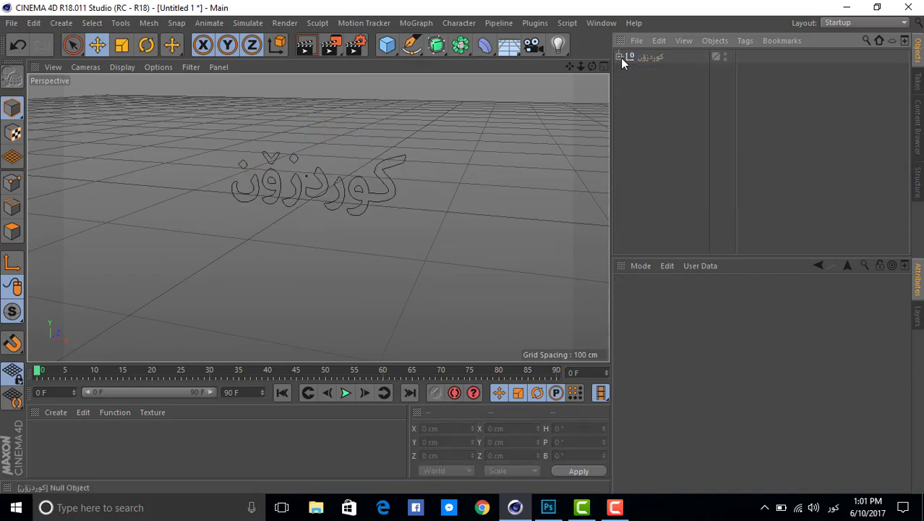
left_click(618, 57)
left_click_drag(705, 230, 656, 78)
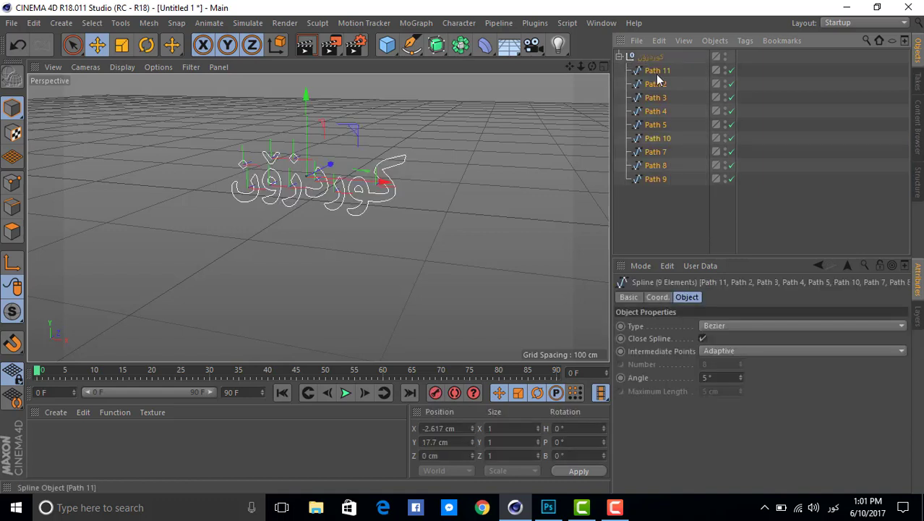
right_click(657, 75)
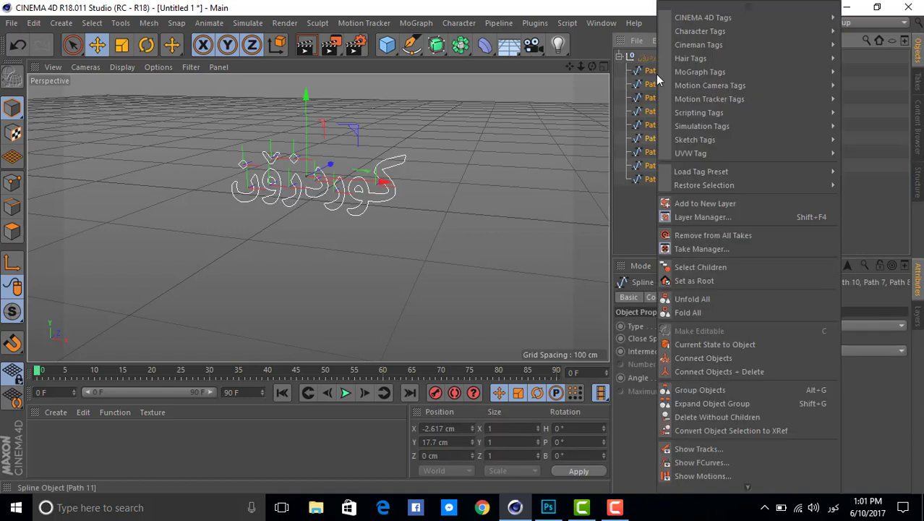
left_click(771, 374)
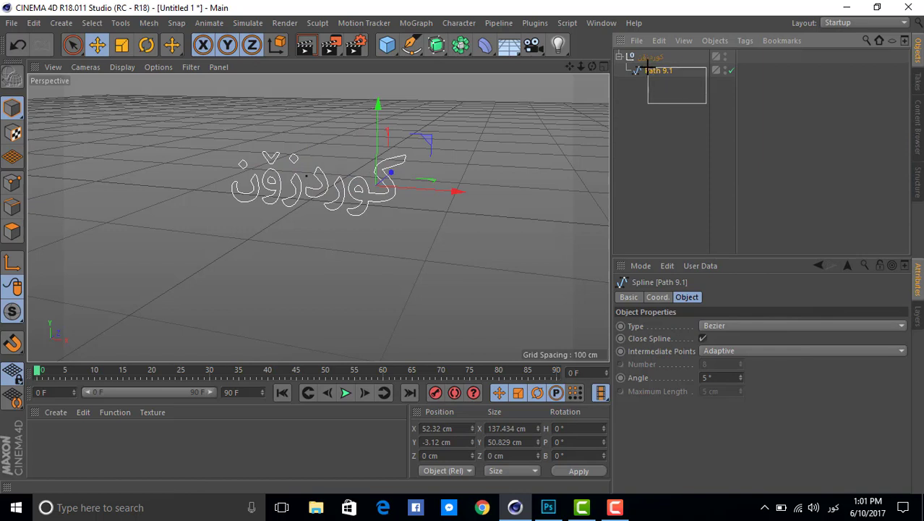
Take the merged spline Path 9.1 out of the "کوردزۆن" null and delete the empty null.
left_click(660, 102)
left_click(663, 72)
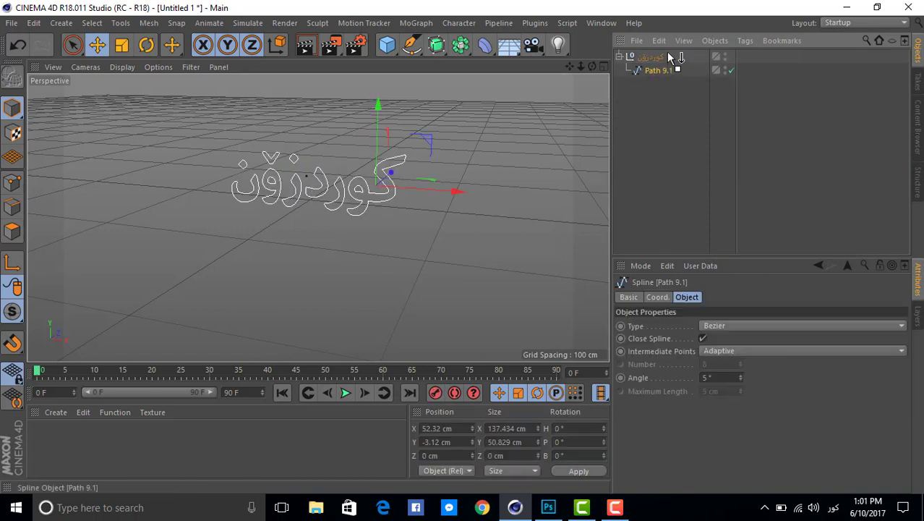
left_click_drag(666, 57, 656, 63)
left_click(646, 72)
key("Delete")
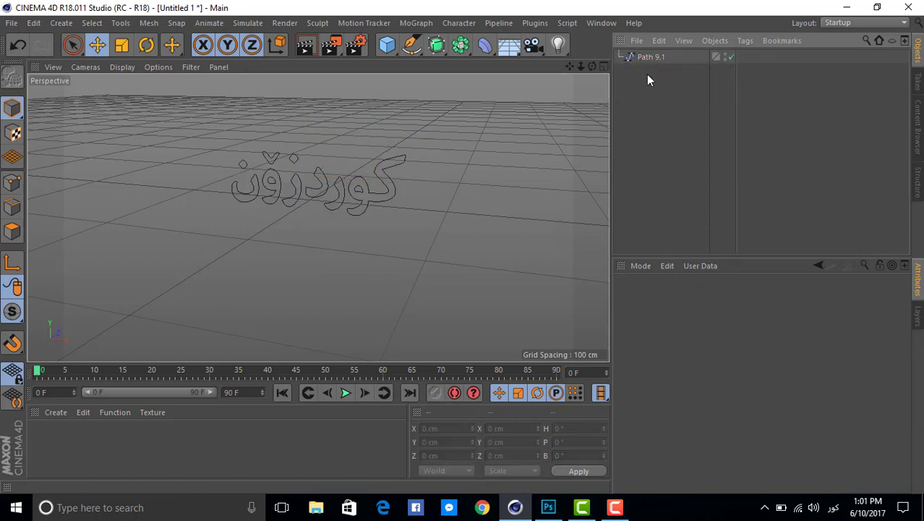
Add an Extrude generator and make the spline Path 9.1 its child to give the text depth.
left_click_drag(685, 95, 641, 46)
left_click(651, 76)
scroll(230, 143, "up", 4)
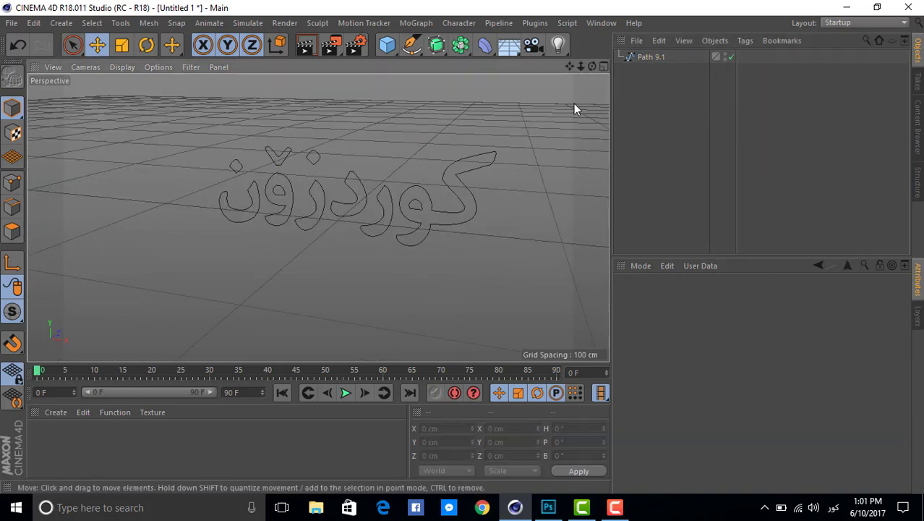
left_click_drag(444, 45, 641, 65)
left_click(677, 106)
left_click_drag(675, 98, 656, 61)
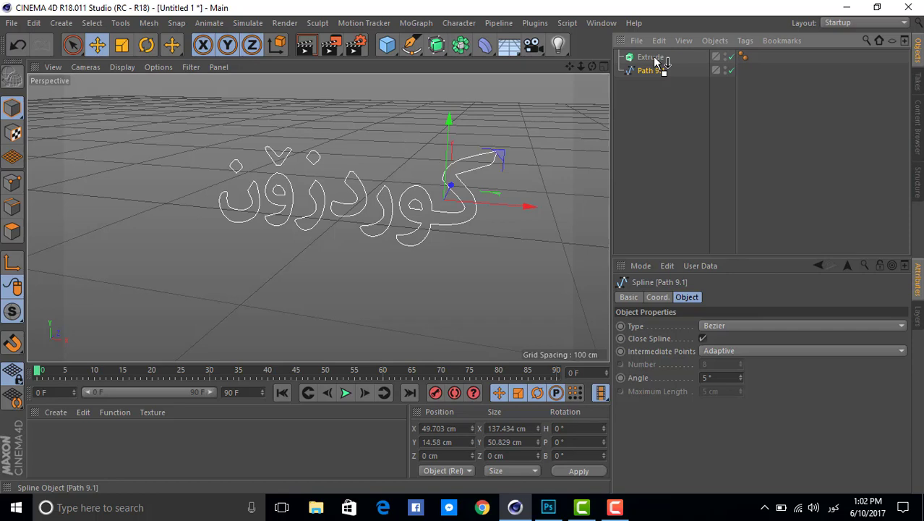
left_click_drag(654, 57, 654, 59)
left_click(661, 106)
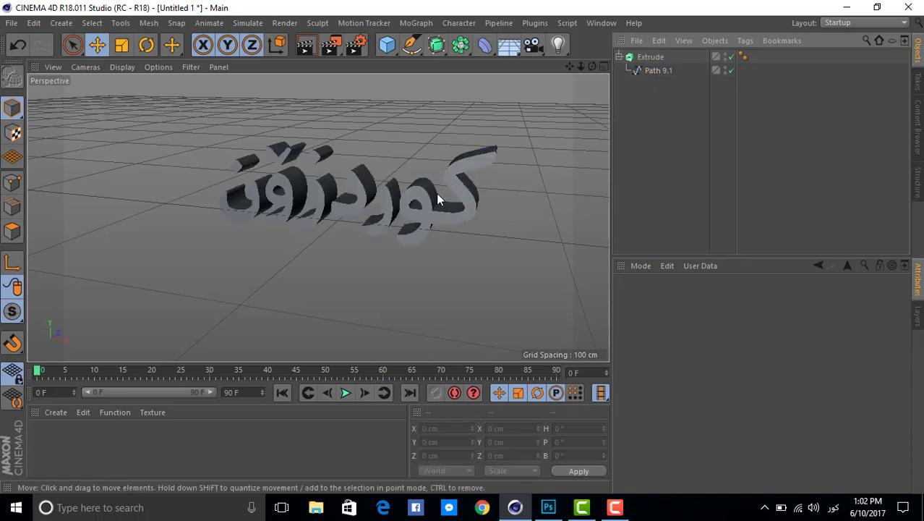
Set the Extrude object's start to Fillet Cap with a radius of 1 cm.
left_click(657, 70)
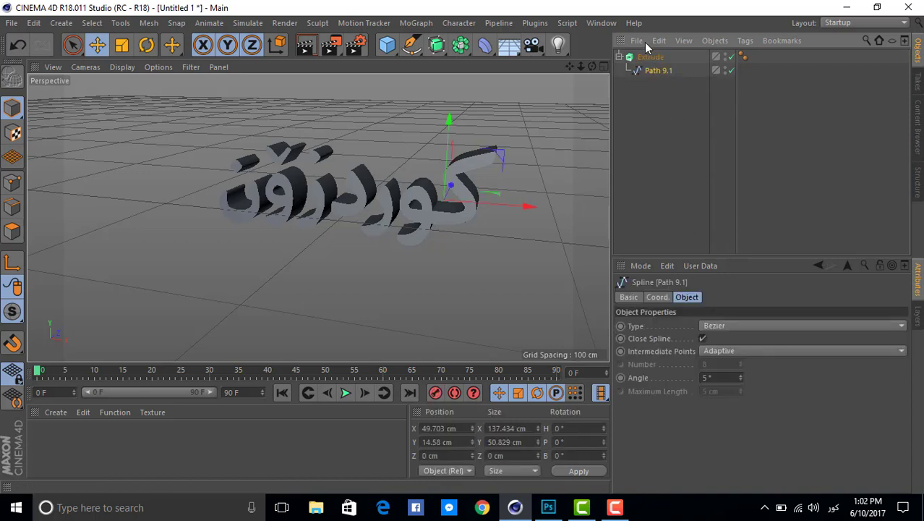
left_click(646, 58)
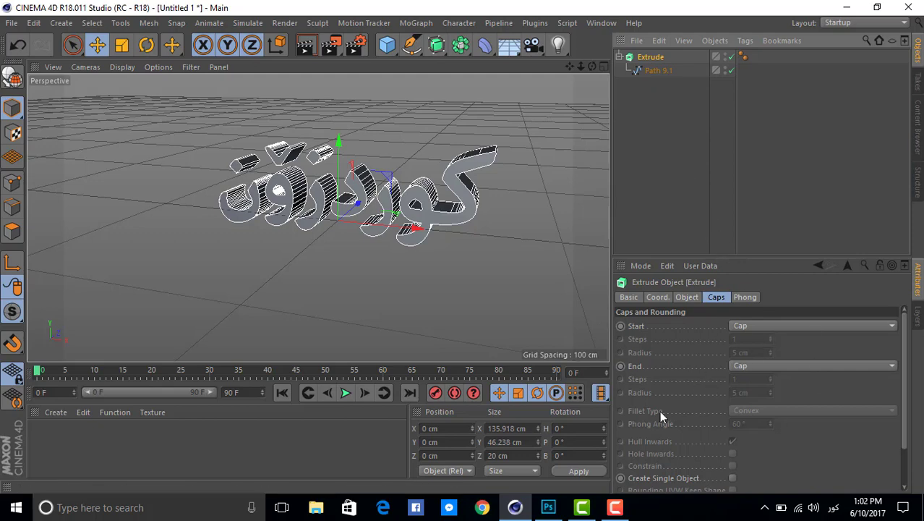
left_click(774, 326)
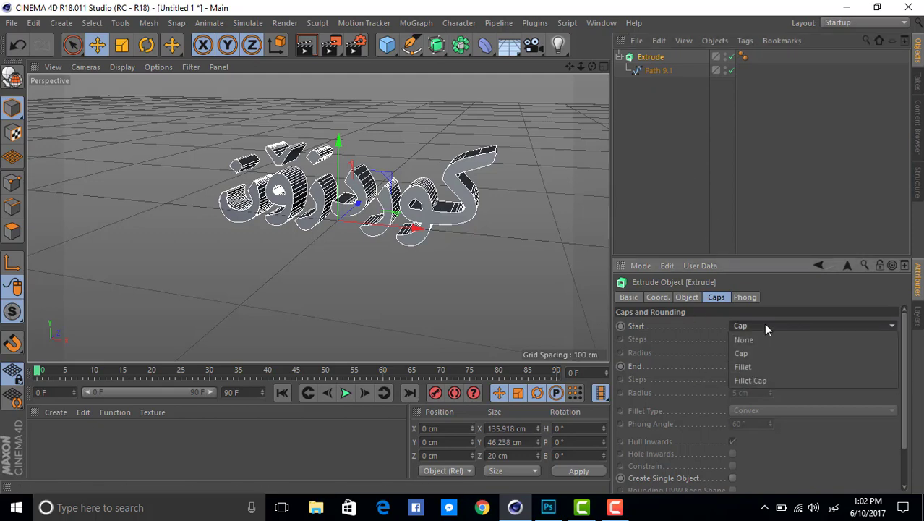
left_click(765, 324)
left_click(768, 326)
left_click(755, 379)
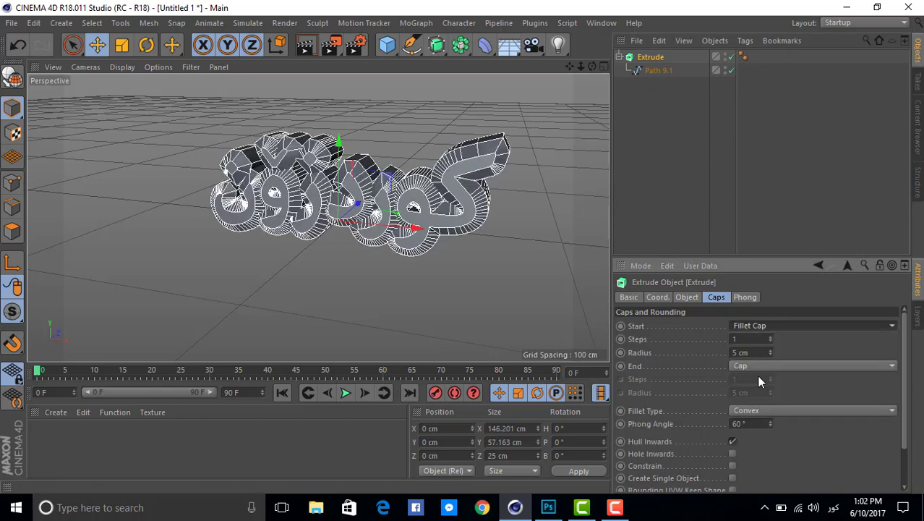
left_click(770, 355)
left_click(770, 355)
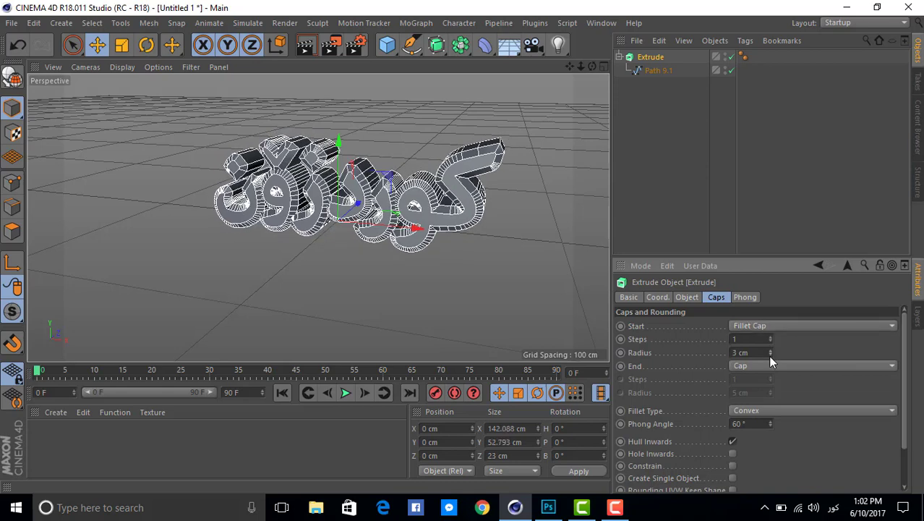
left_click(770, 355)
left_click(770, 355)
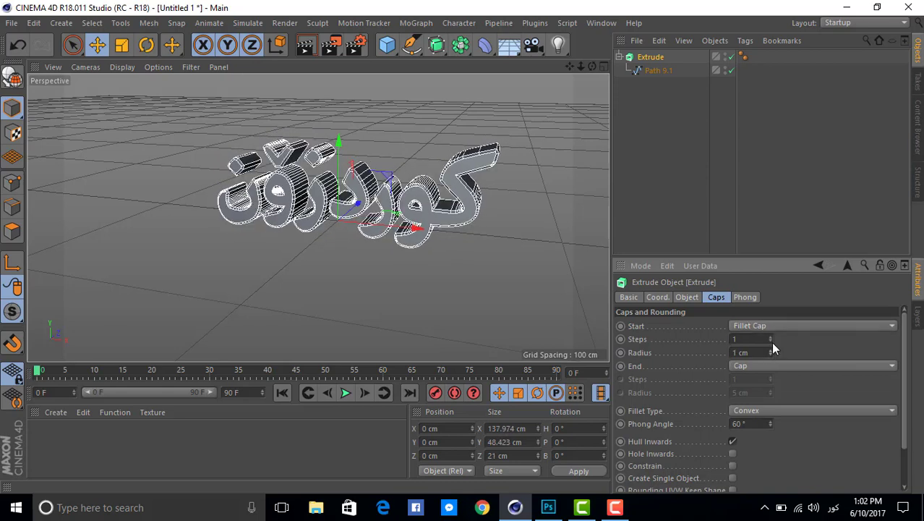
Set the steps of the Extrude object's start fillet to 5, keeping Fillet Cap as the start type.
left_click(771, 337)
left_click(771, 337)
left_click(771, 337)
left_click(771, 337)
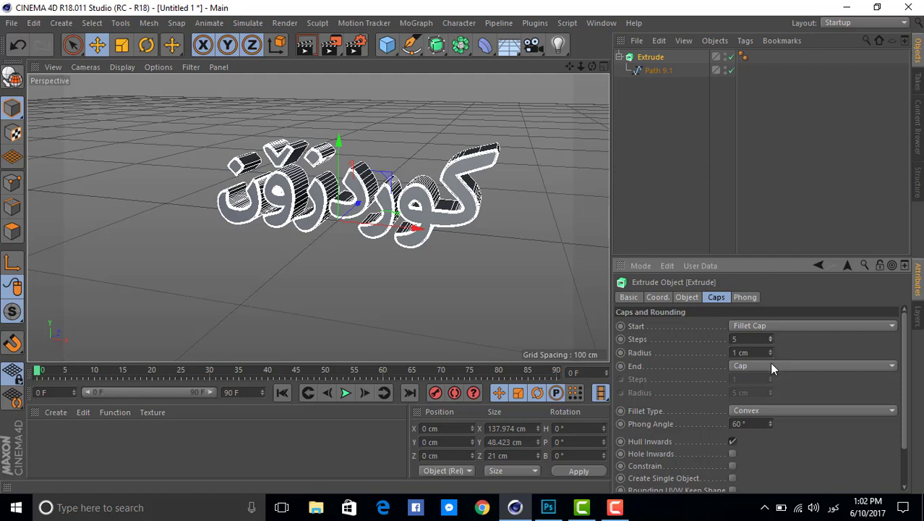
left_click(772, 367)
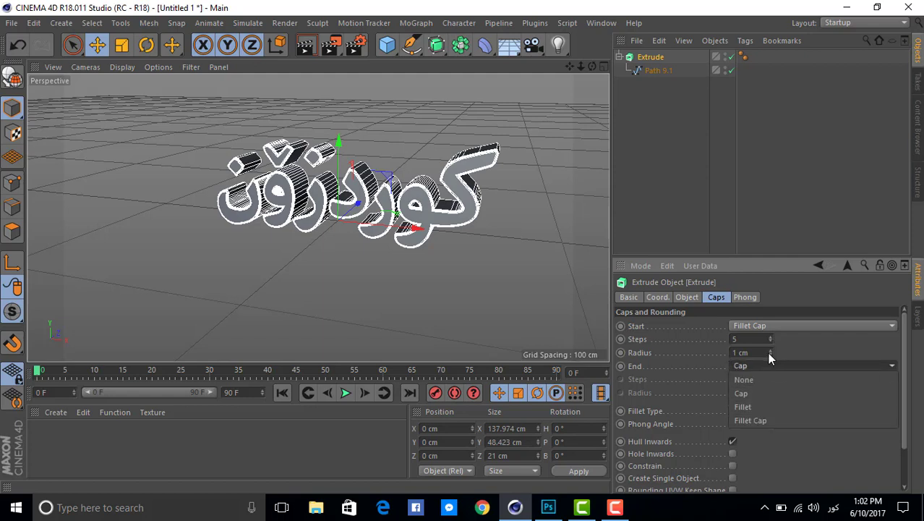
left_click(757, 391)
left_click(768, 329)
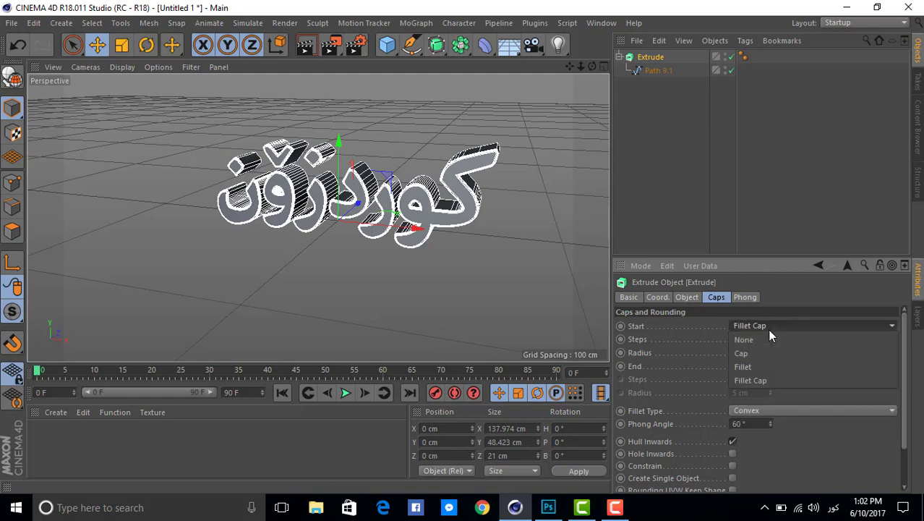
left_click(754, 382)
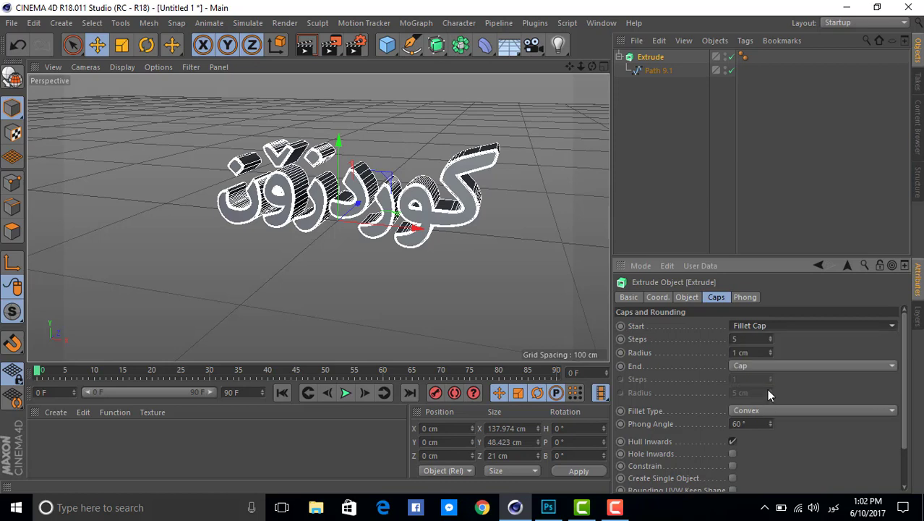
Set the Extrude object's end to Fillet Cap with a radius of 1 cm.
left_click(766, 367)
left_click(760, 417)
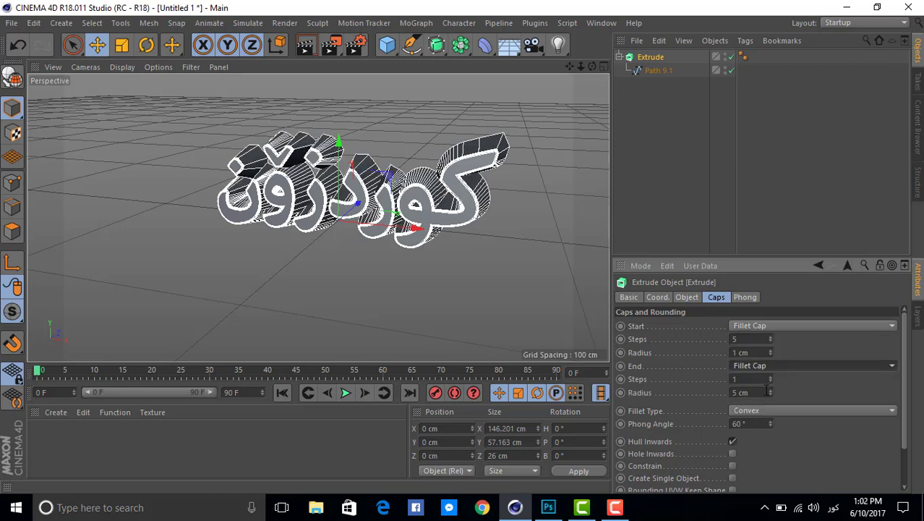
left_click(770, 396)
left_click(770, 396)
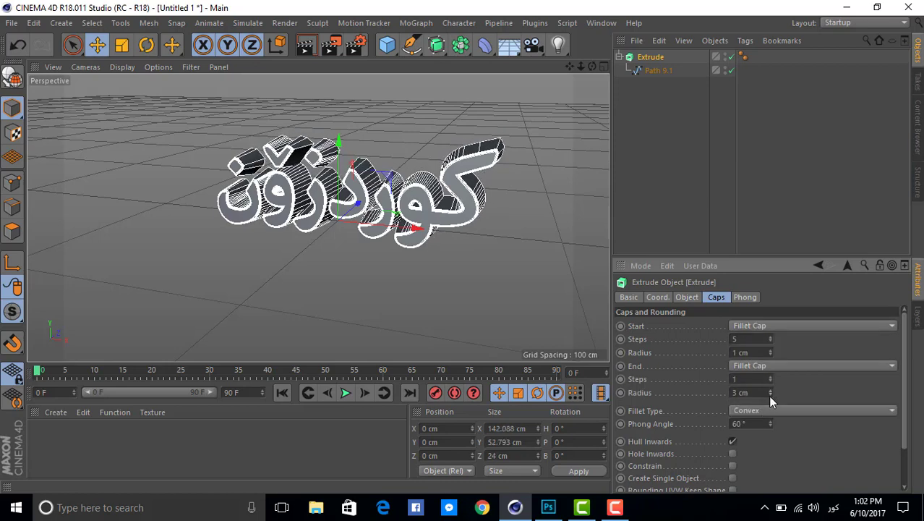
left_click(770, 395)
left_click(770, 395)
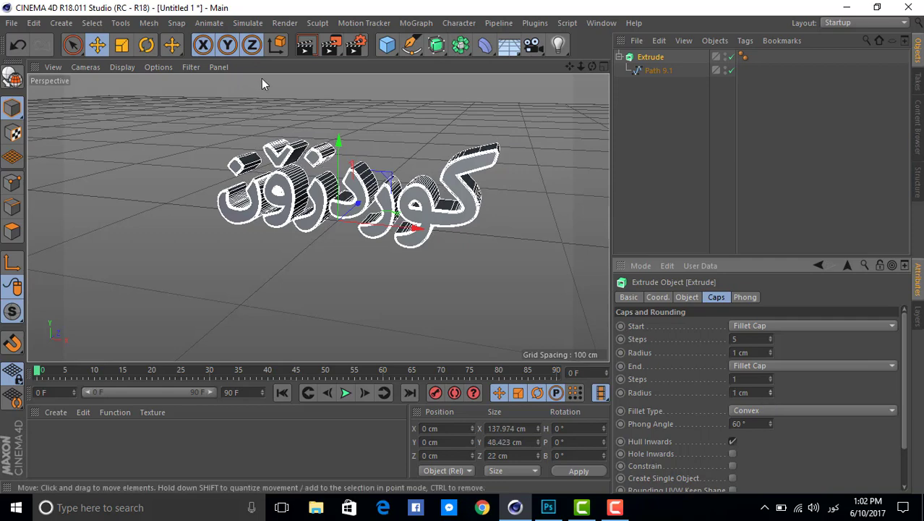
Scale the extruded text up uniformly to about 379 cm wide, 133 cm high and 60 cm deep.
left_click(117, 50)
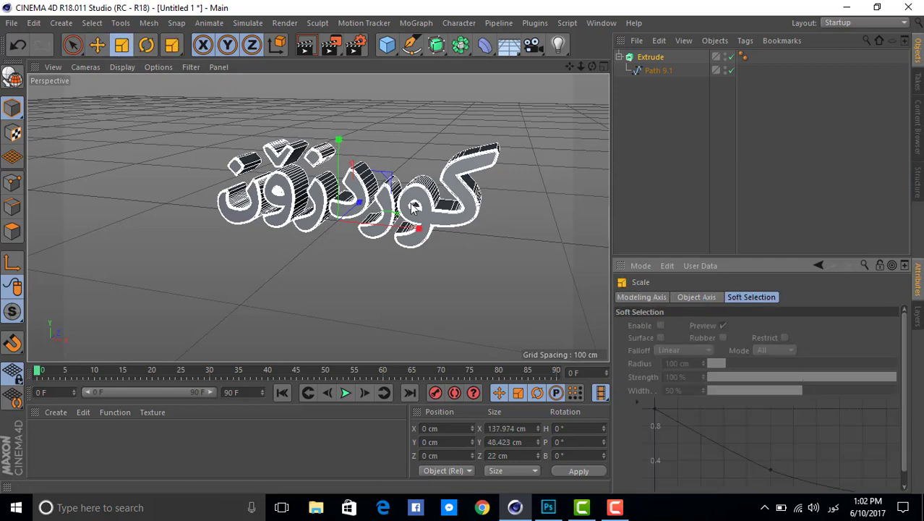
left_click_drag(373, 214, 546, 156)
scroll(393, 194, "down", 5)
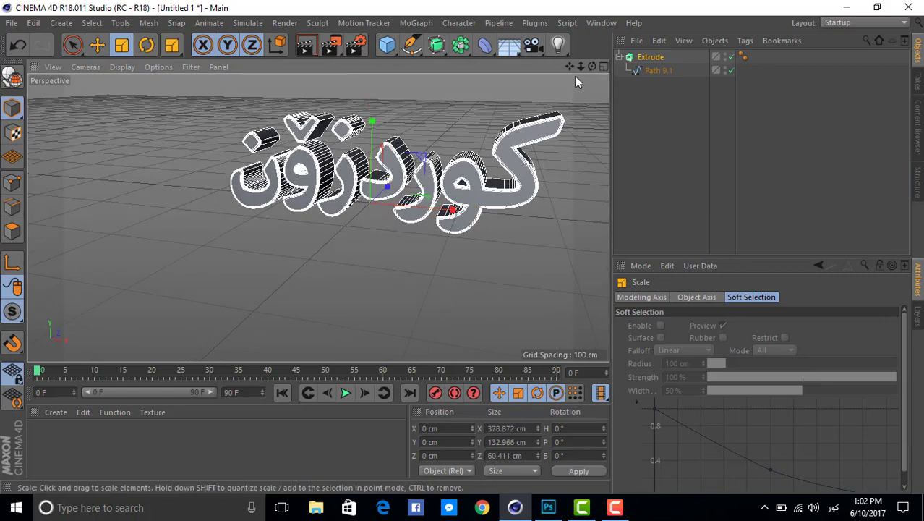
Scale the extruded text up uniformly to about 460 cm wide, 162 cm high and 73 cm deep.
left_click_drag(570, 67, 512, 94)
left_click_drag(407, 187, 491, 191)
scroll(409, 189, "down", 2)
Set the Extrude object's start fillet to 7 steps with a radius of 4.336 cm and deselect the text.
left_click(649, 57)
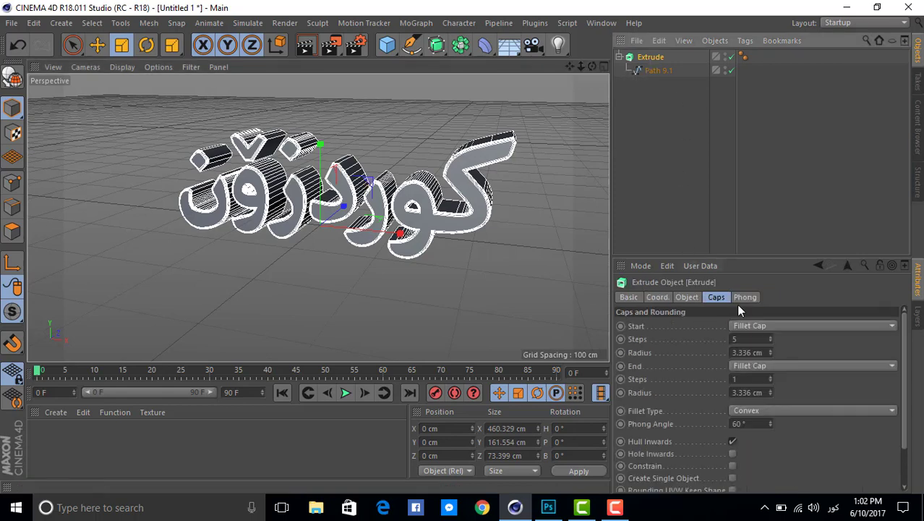
left_click(770, 336)
left_click(771, 335)
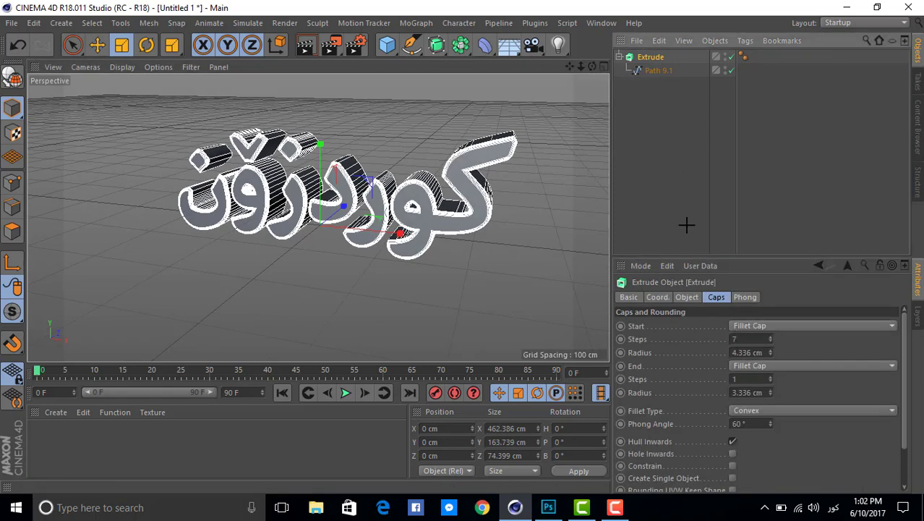
left_click(542, 226)
left_click_drag(281, 185, 464, 227, "alt")
left_click(450, 226)
left_click(634, 203)
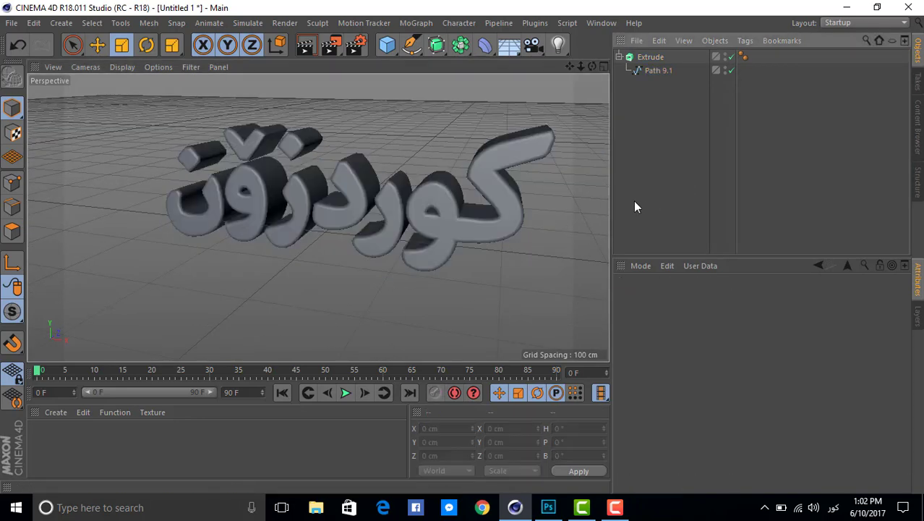
Create a new material and set its colour to orange with H 33°, S 100% and V 100%.
double_click(253, 460)
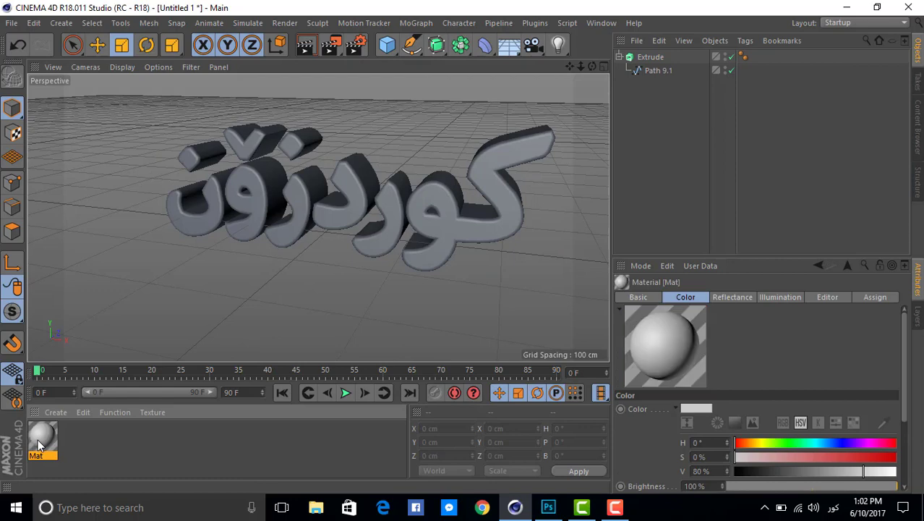
double_click(43, 438)
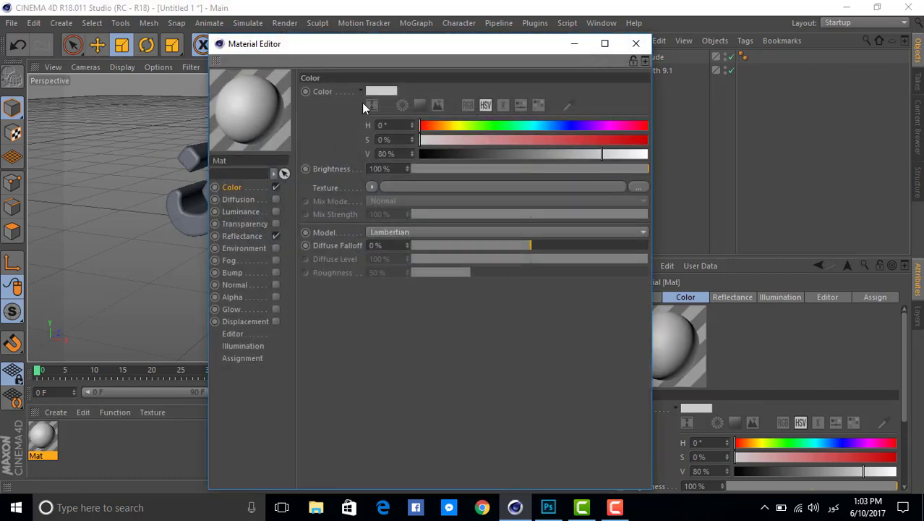
left_click(445, 125)
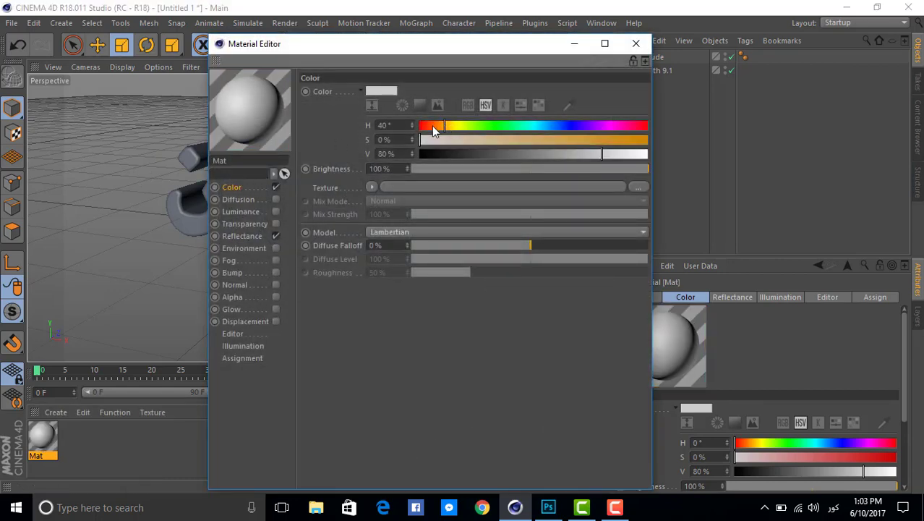
left_click(390, 90)
left_click_drag(385, 90, 495, 103)
left_click_drag(440, 117, 513, 126)
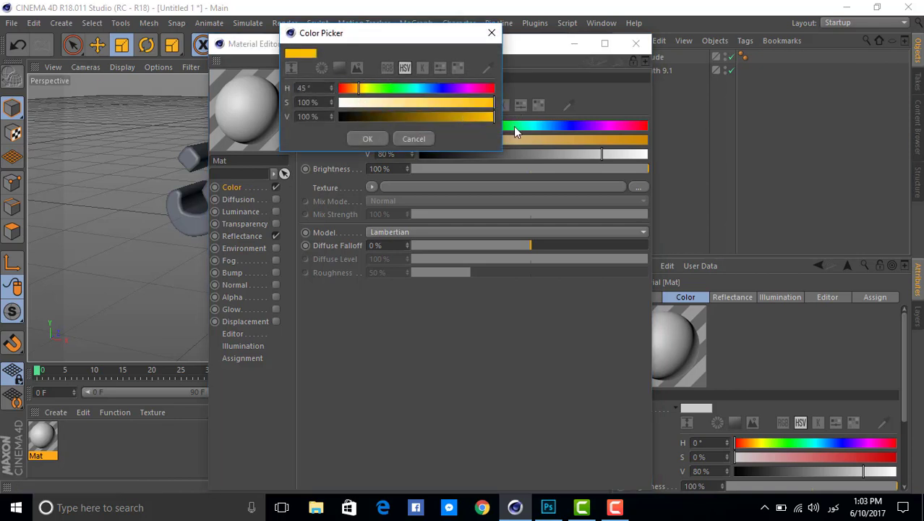
left_click_drag(359, 88, 353, 89)
left_click(367, 138)
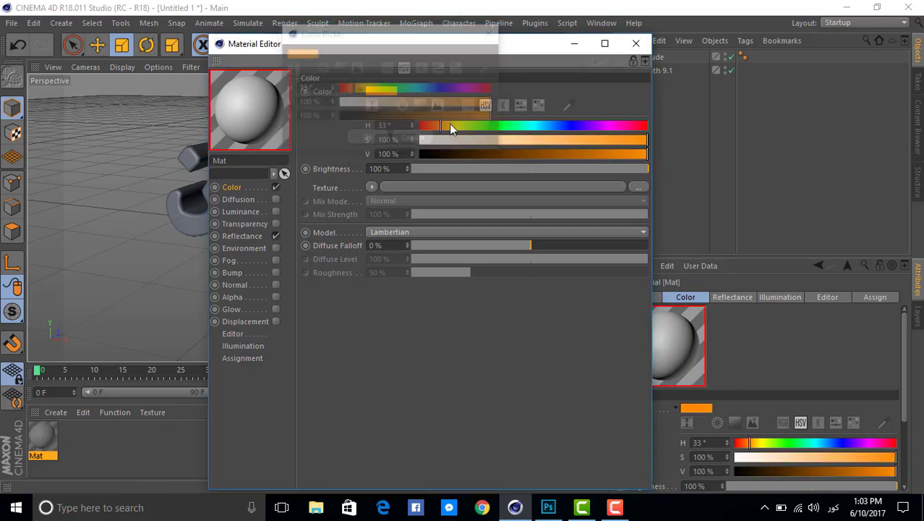
left_click(637, 43)
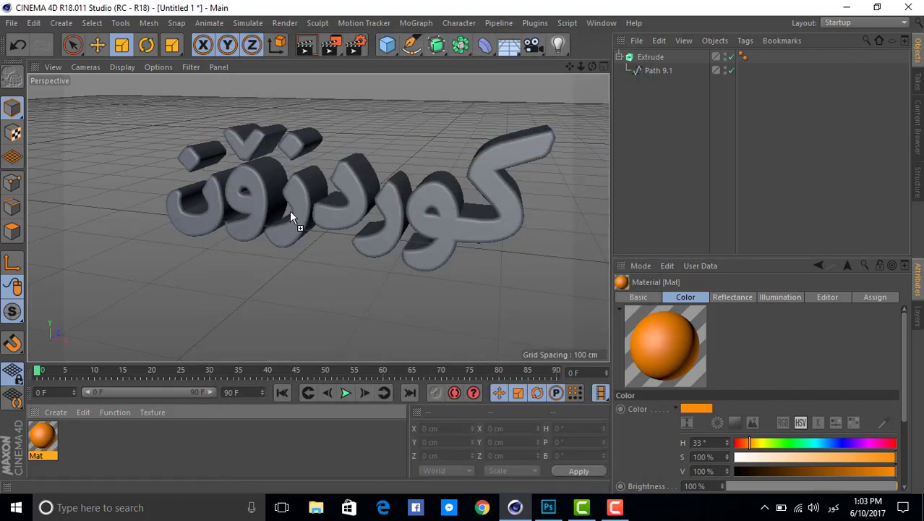
Apply the orange material to the extruded text and deselect the material.
left_click_drag(290, 211, 302, 206)
left_click(212, 449)
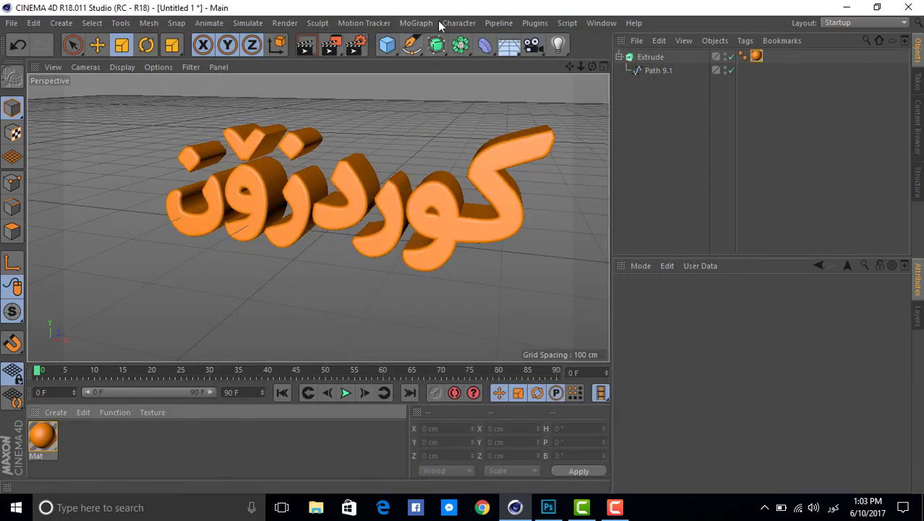
Add a plane as the floor under the text and enlarge it to about 1350 cm wide and well beyond the text in depth.
left_click_drag(387, 45, 523, 87)
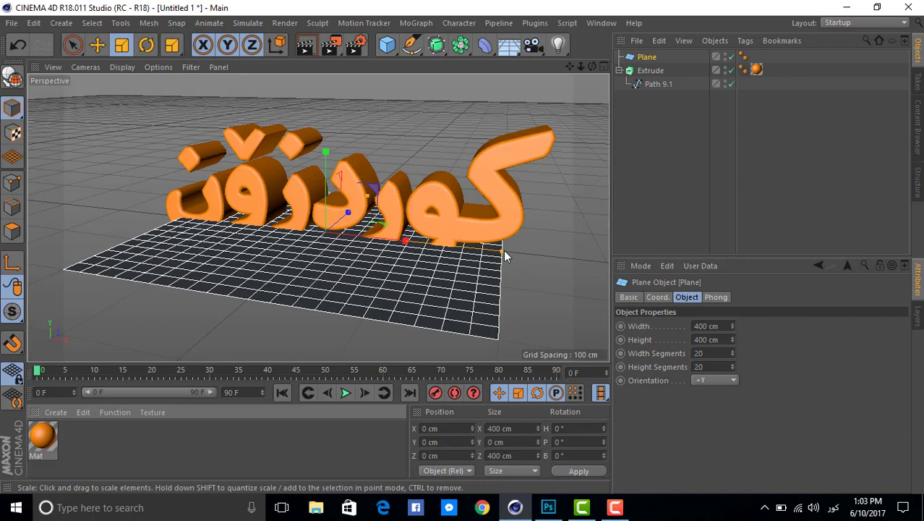
left_click_drag(504, 255, 607, 262)
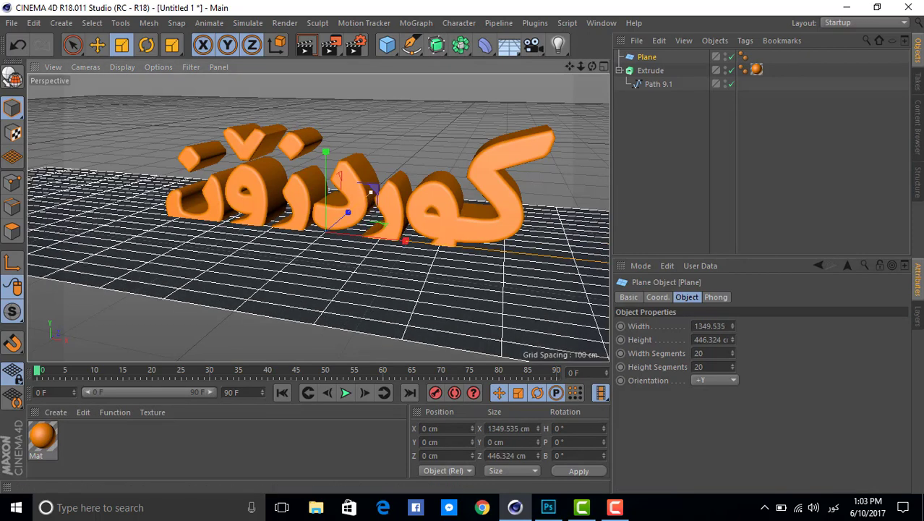
left_click_drag(369, 192, 326, 232)
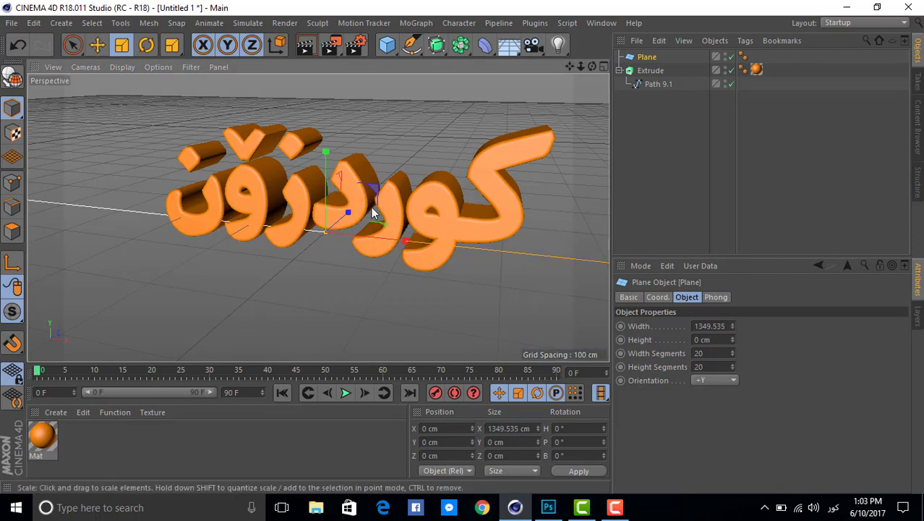
key("ctrl+z")
left_click_drag(368, 200, 445, 156)
Raise the extruded text above the plane to a Y position of about 34.6 cm.
left_click(650, 70)
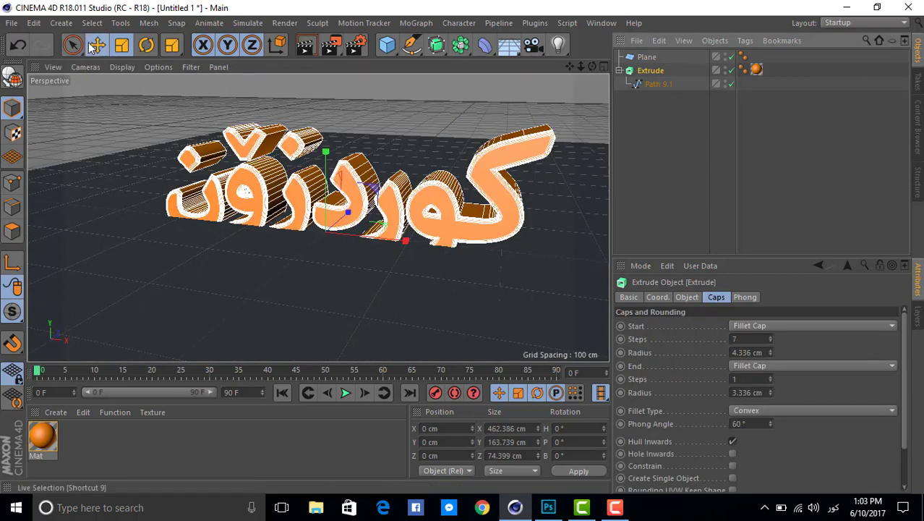
key("e")
left_click_drag(324, 170, 318, 149)
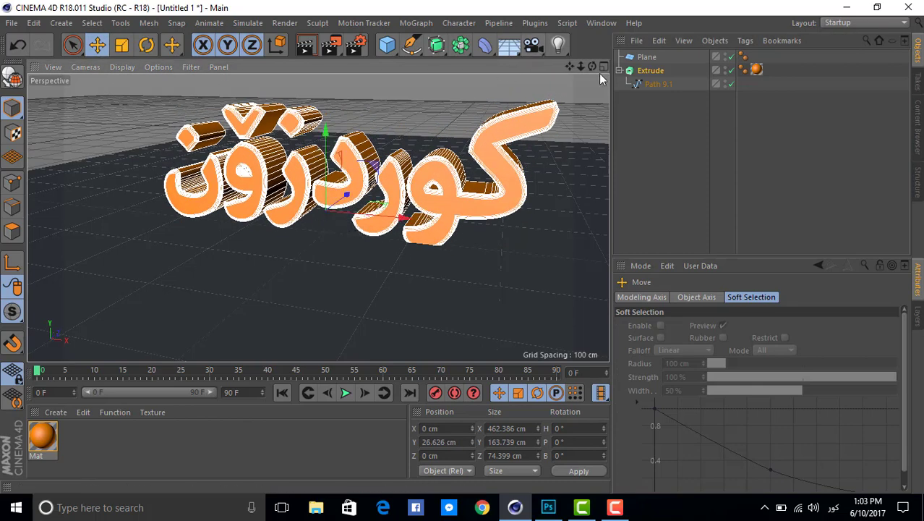
mouse_move(581, 66)
left_mouse_down()
mouse_move(636, 66)
mouse_move(579, 71)
left_mouse_up()
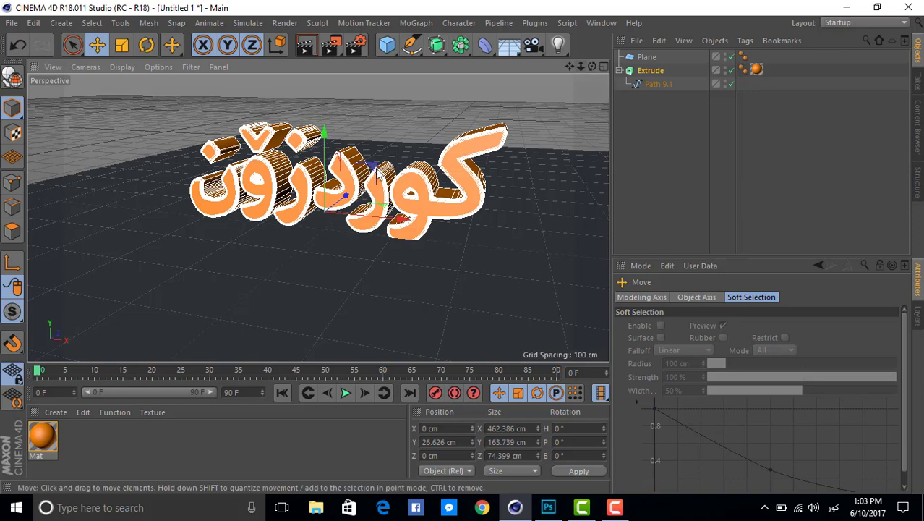
left_click_drag(327, 188, 322, 180)
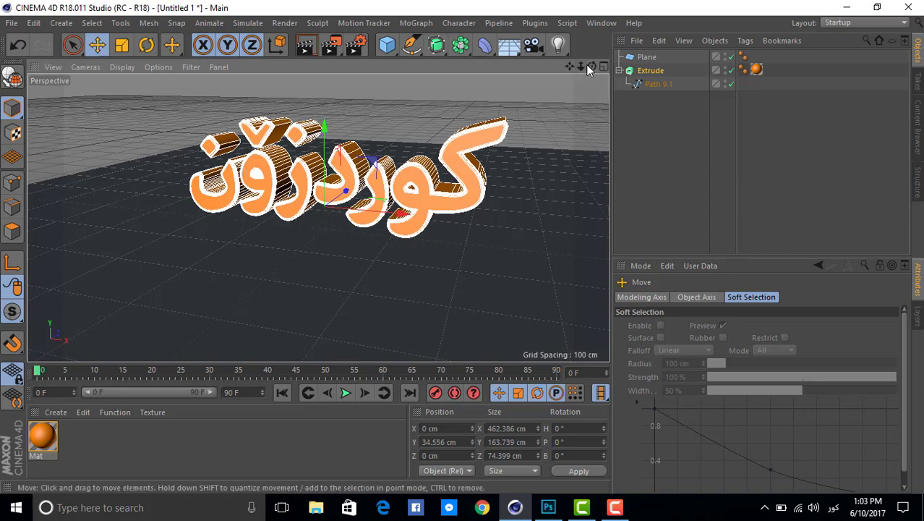
Render the scene from a slightly higher angle to the Picture Viewer, inspect the text up close and close the viewer.
left_click_drag(590, 65, 582, 78)
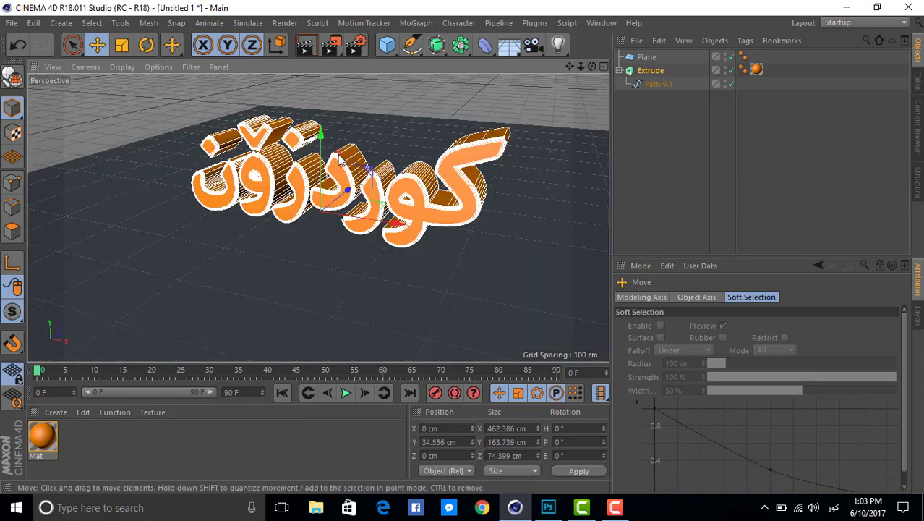
left_click(303, 181)
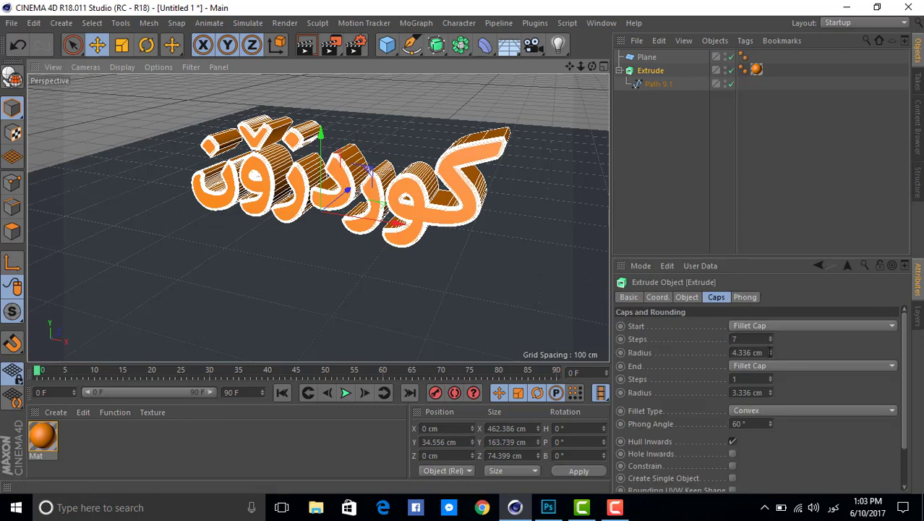
left_click(766, 340)
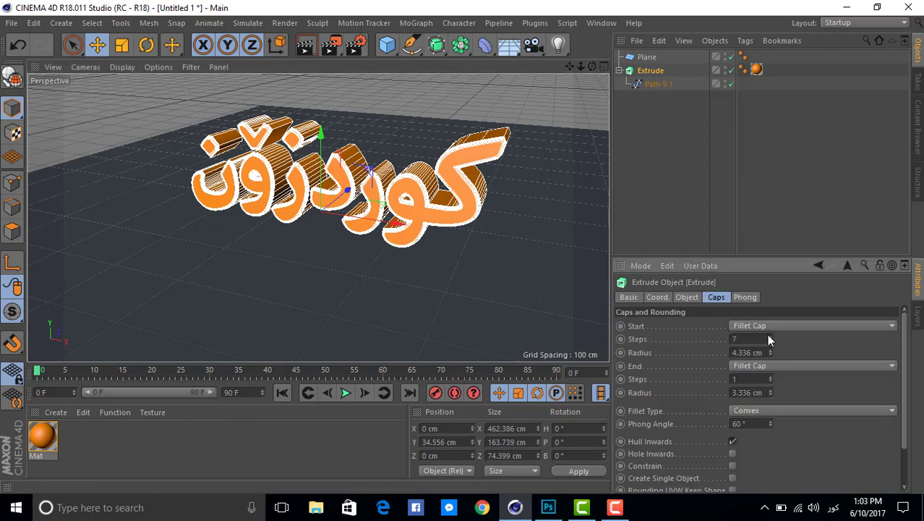
left_click(697, 172)
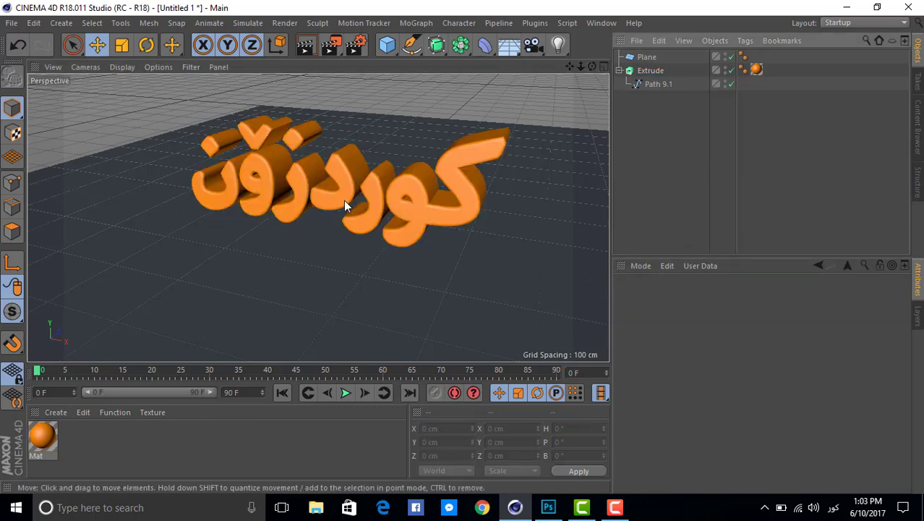
left_click(329, 44)
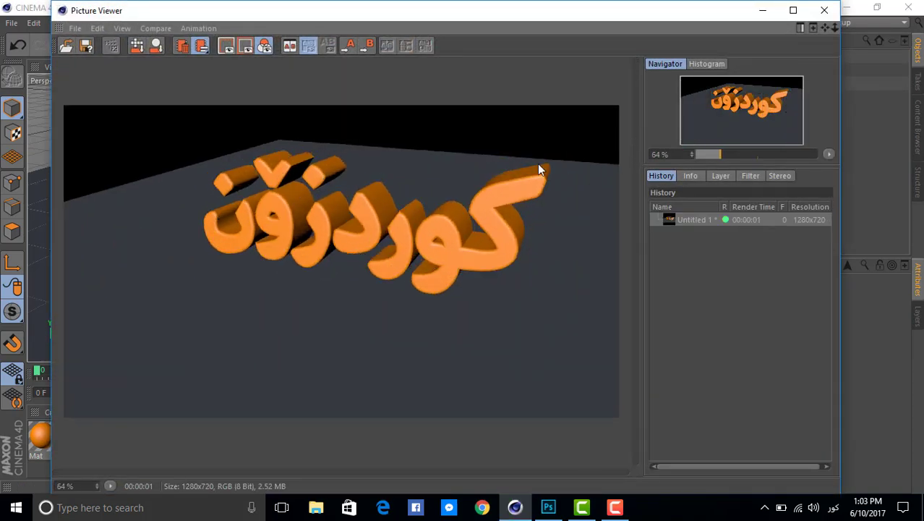
scroll(537, 163, "up", 2)
left_click(824, 11)
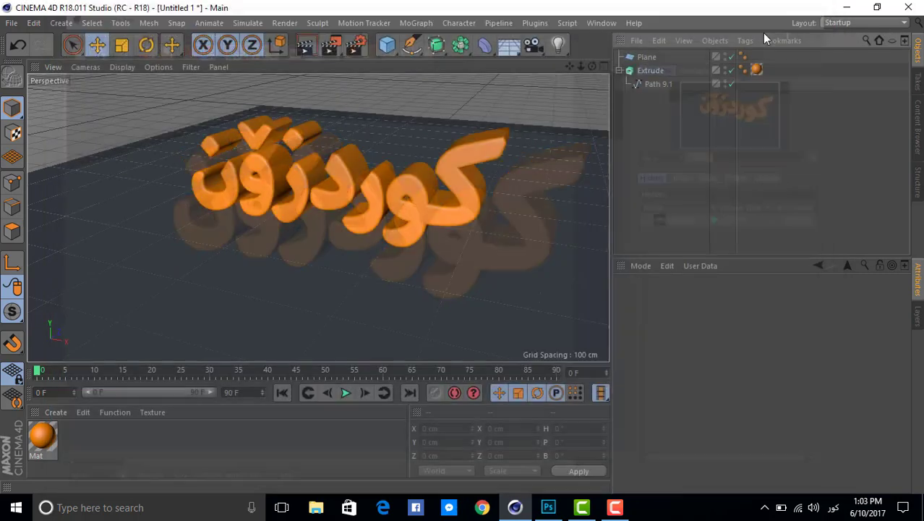